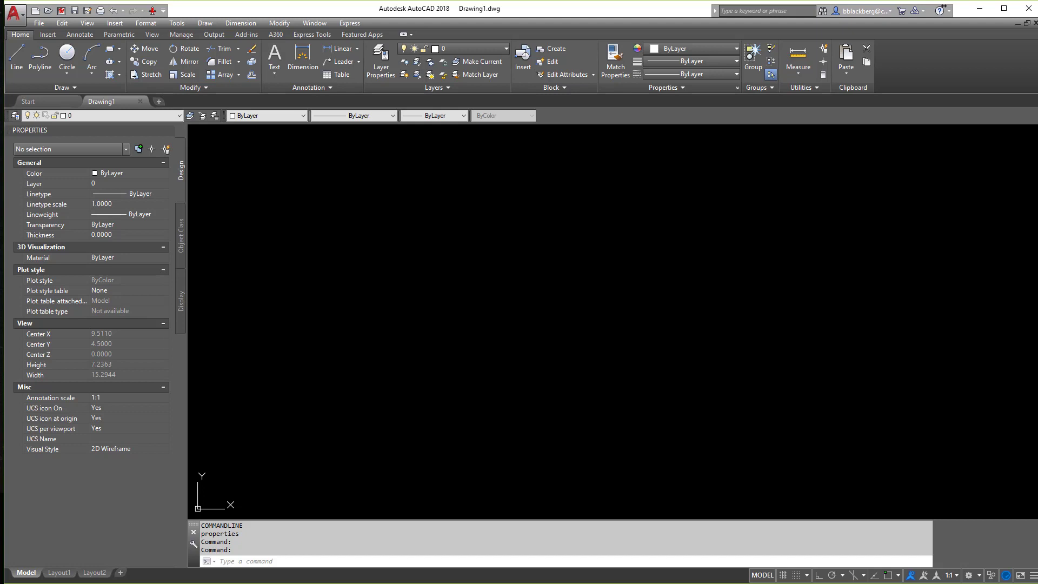
# - Draw a circle near the middle of the drawing
pyautogui.click(437, 315)
pyautogui.press('Escape')
pyautogui.press('Escape')
pyautogui.press('Escape')
pyautogui.write('c')
pyautogui.press('Return')
pyautogui.click(454, 302)
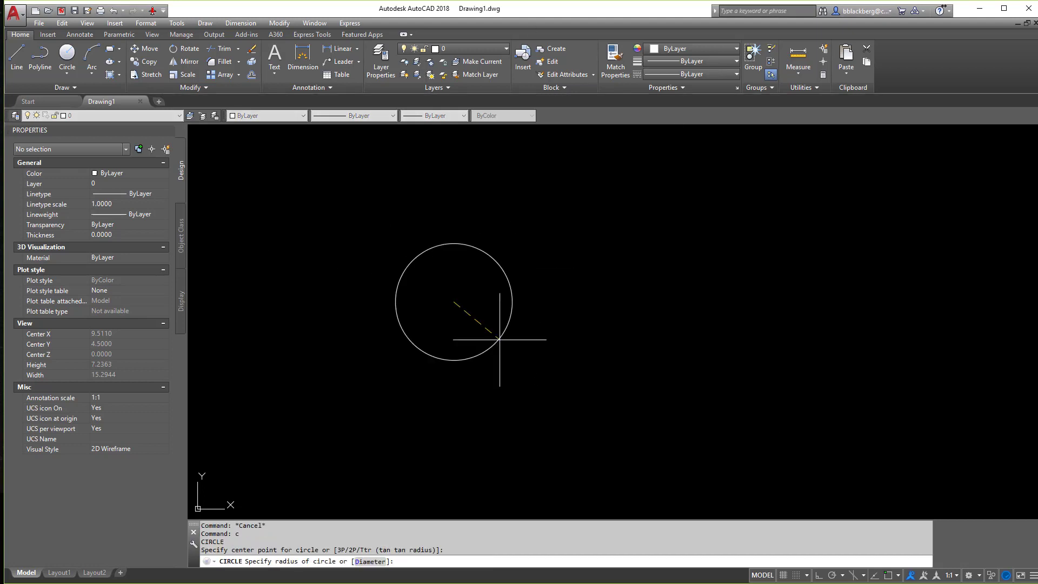
pyautogui.click(531, 368)
pyautogui.press('Escape')
pyautogui.press('Escape')
# - Draw a diagonal line crossing through the circle
pyautogui.write('l')
pyautogui.press('Return')
pyautogui.click(606, 186)
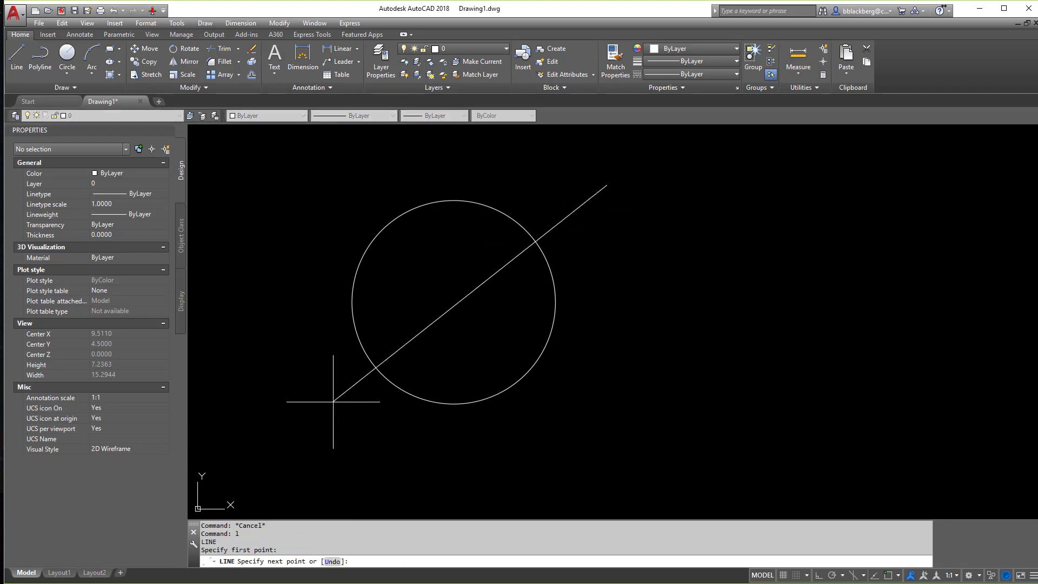
pyautogui.click(334, 401)
pyautogui.press('Escape')
pyautogui.press('Escape')
# - Draw a rectangle to the right of the circle
pyautogui.write('rec')
pyautogui.press('Return')
pyautogui.click(673, 254)
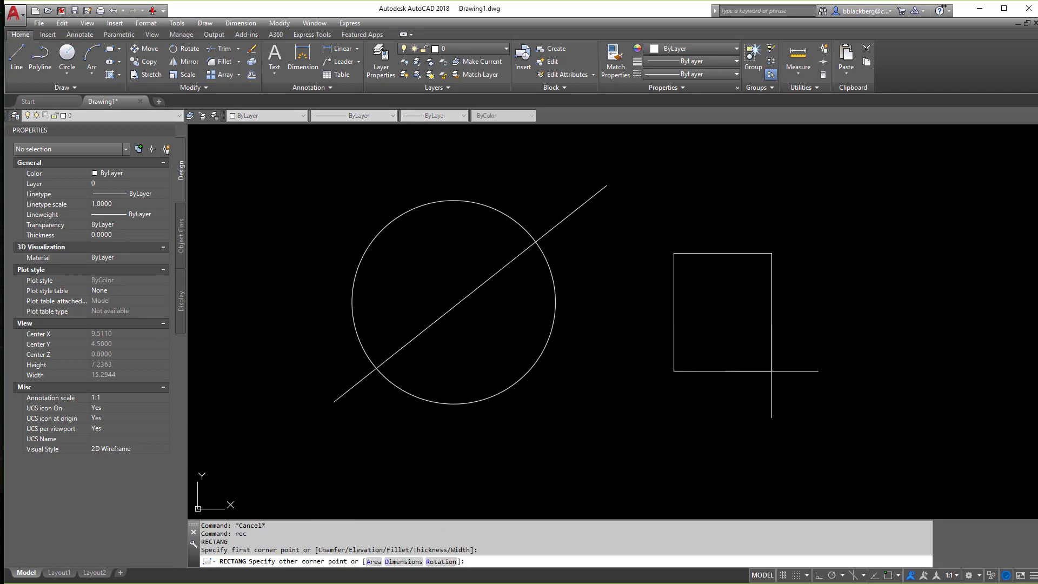
pyautogui.click(815, 380)
pyautogui.press('Escape')
pyautogui.press('Escape')
# - Draw a slanted line and a horizontal line crossing the rectangle
pyautogui.write('l')
pyautogui.press('Return')
pyautogui.click(686, 187)
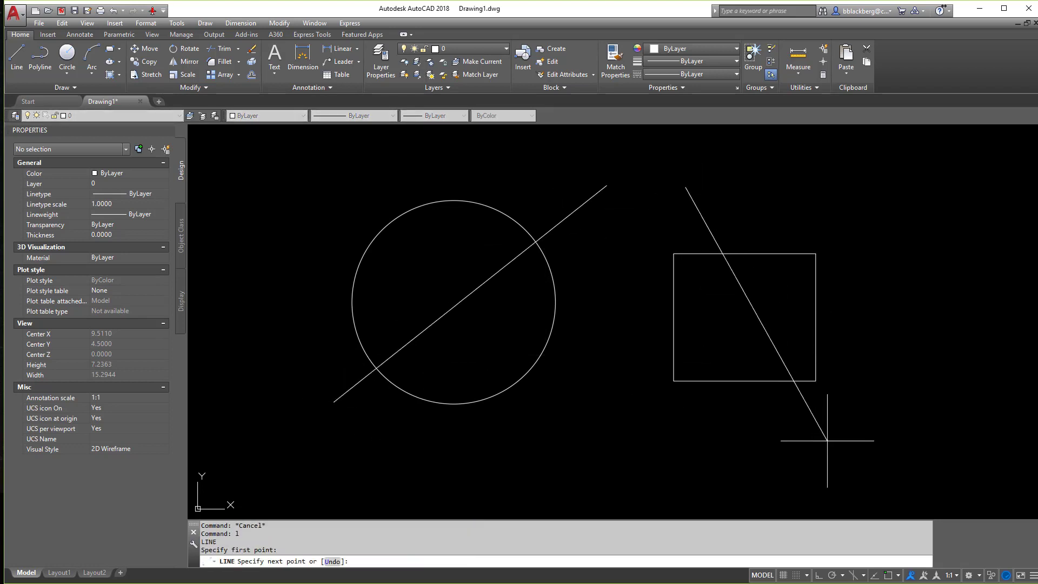
pyautogui.click(827, 440)
pyautogui.press('Escape')
pyautogui.press('Escape')
pyautogui.write('l')
pyautogui.press('Return')
pyautogui.click(911, 329)
pyautogui.press('Escape')
pyautogui.press('Escape')
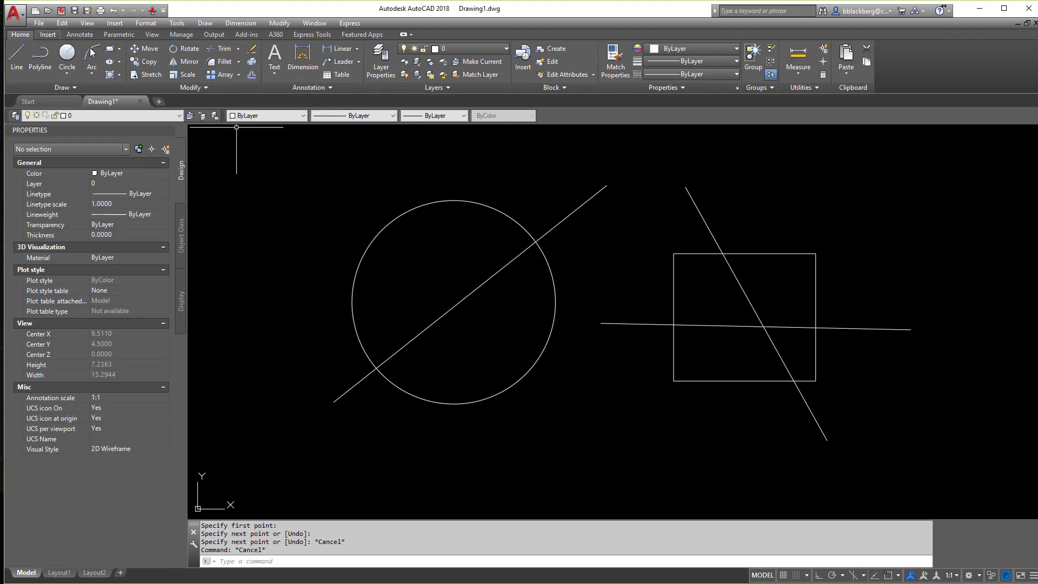
# - Restart the Trim command after cancelling it and pick the rectangle as the cutting edge
pyautogui.click(228, 50)
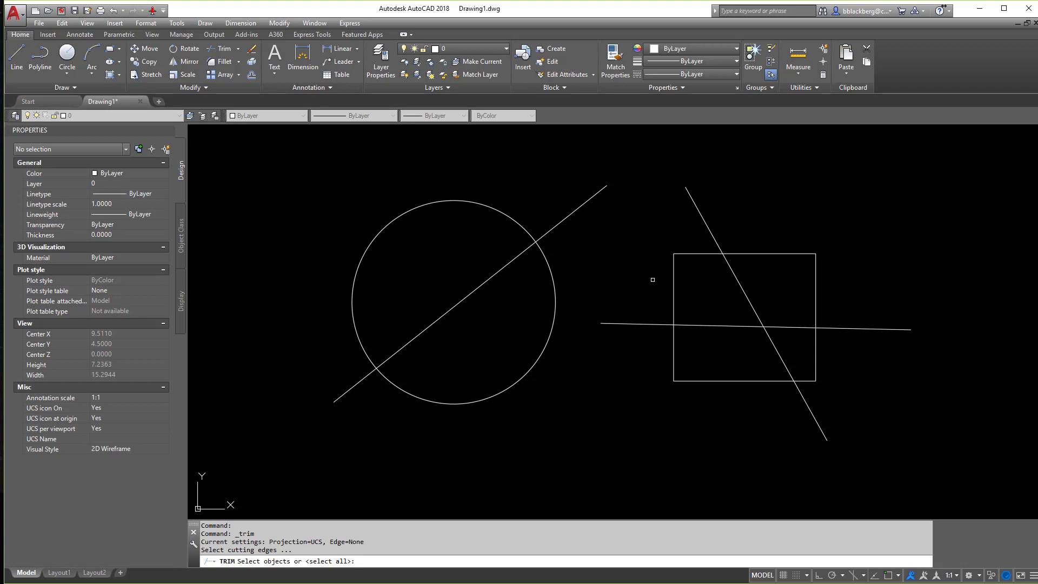
pyautogui.press('Escape')
pyautogui.press('Escape')
pyautogui.press('Escape')
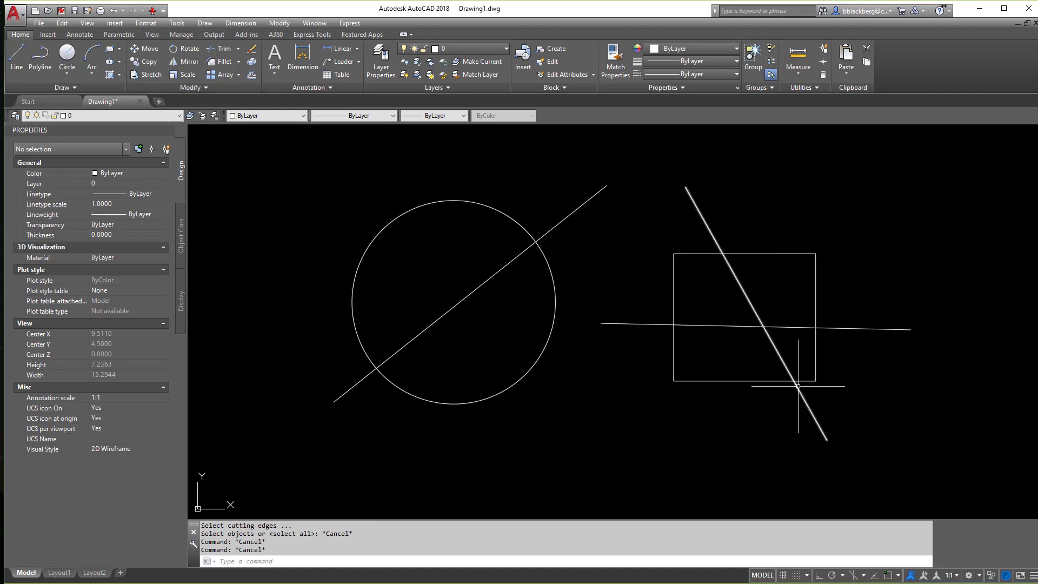
pyautogui.press('Escape')
pyautogui.press('Escape')
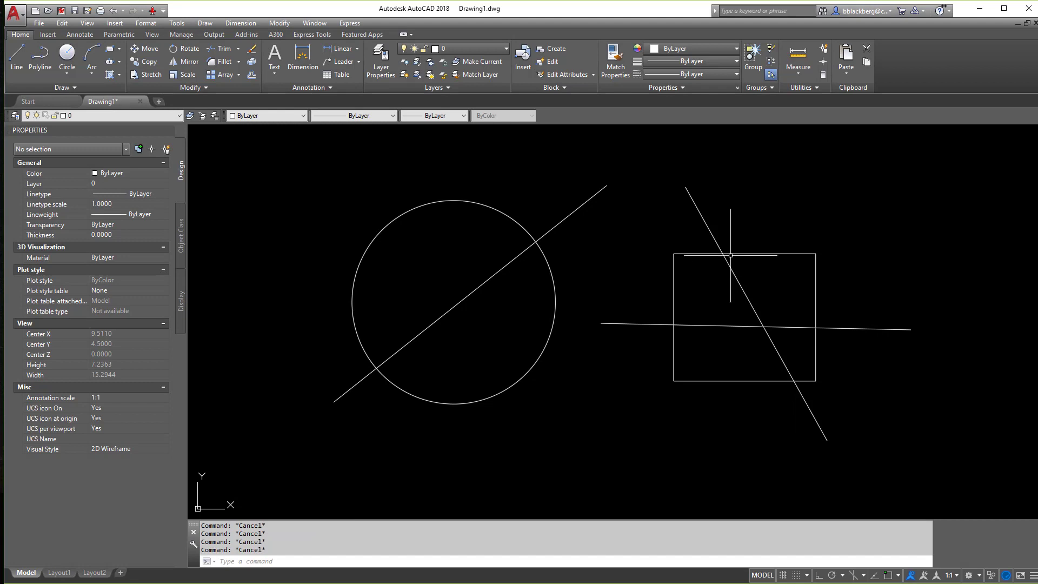
pyautogui.click(222, 48)
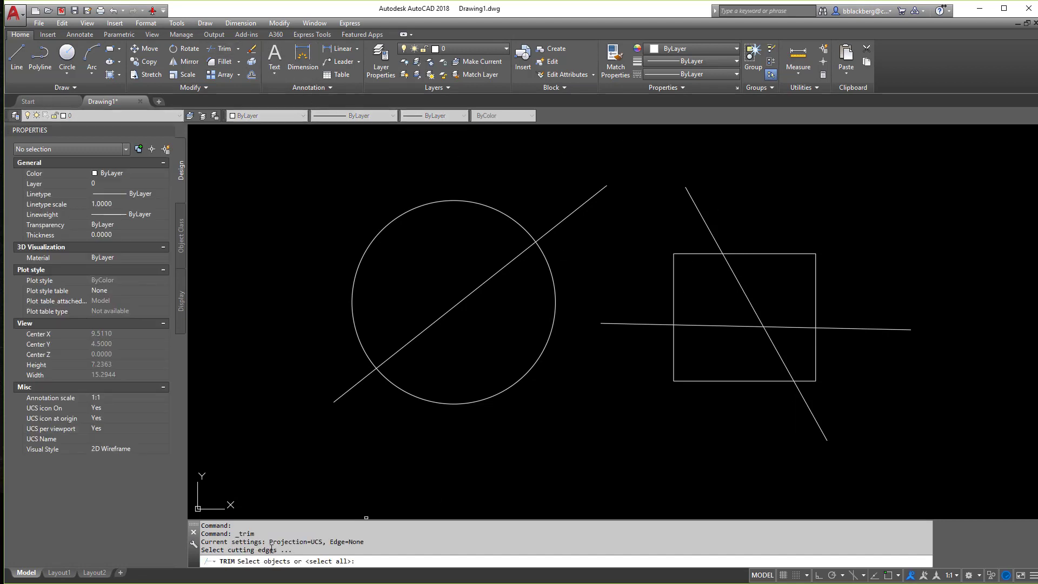
pyautogui.moveTo(298, 550); pyautogui.dragTo(205, 548)
# - Using the rectangle as boundary, trim the slanted and horizontal lines' ends outside it
pyautogui.click(747, 254)
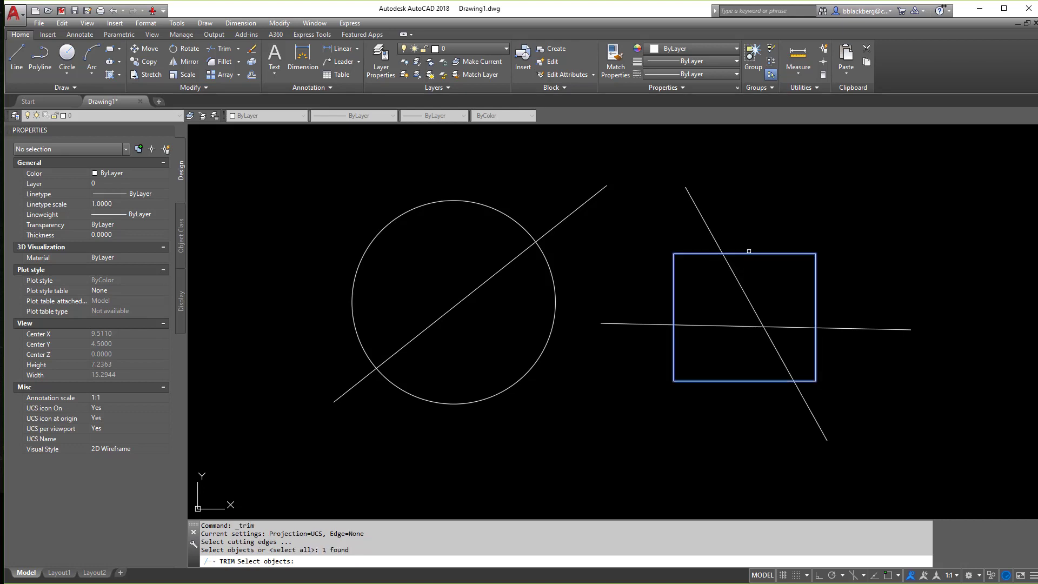
pyautogui.press('Return')
pyautogui.click(712, 233)
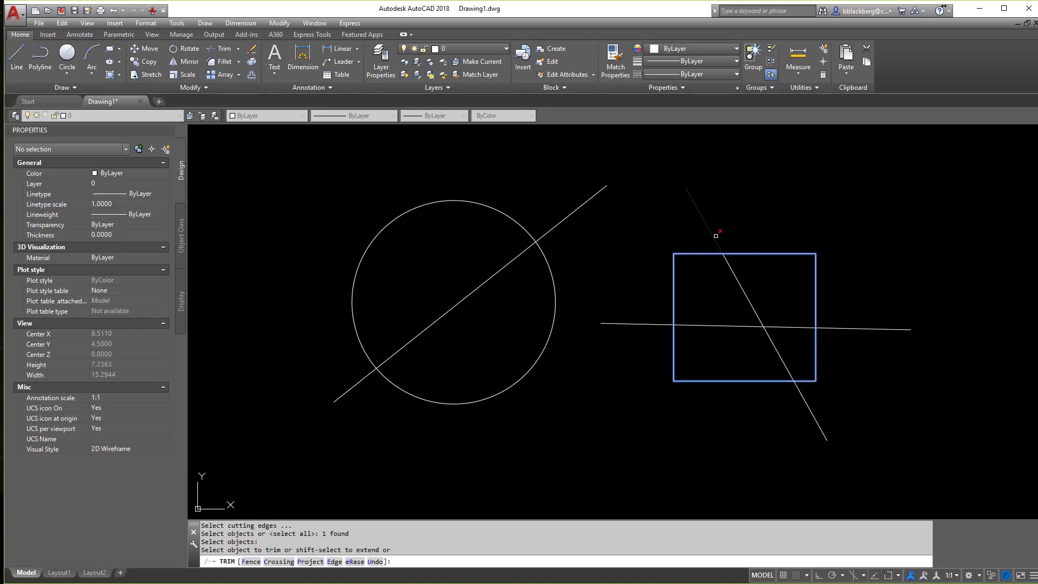
pyautogui.click(880, 326)
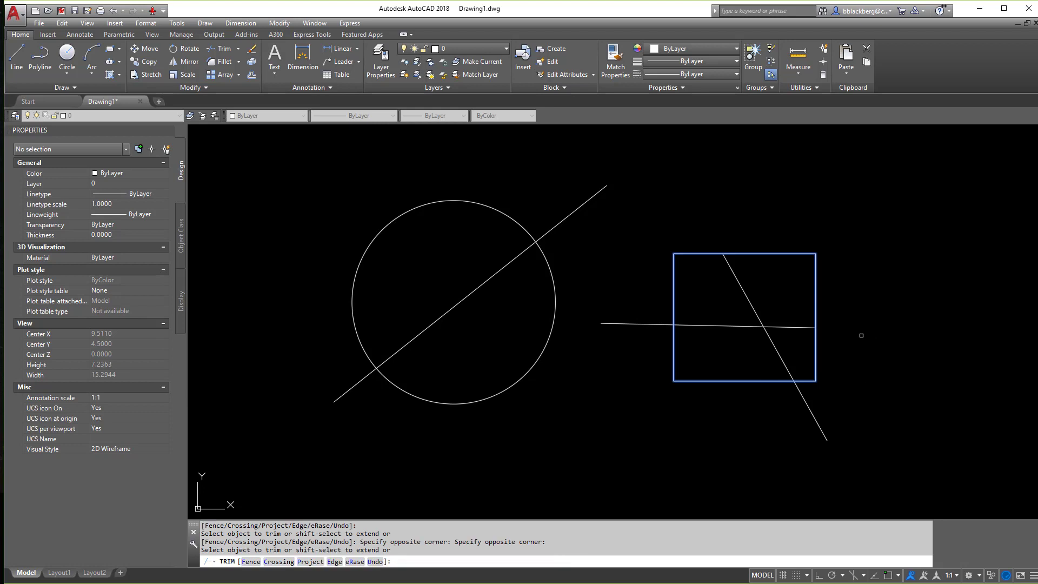
pyautogui.click(816, 418)
pyautogui.click(605, 328)
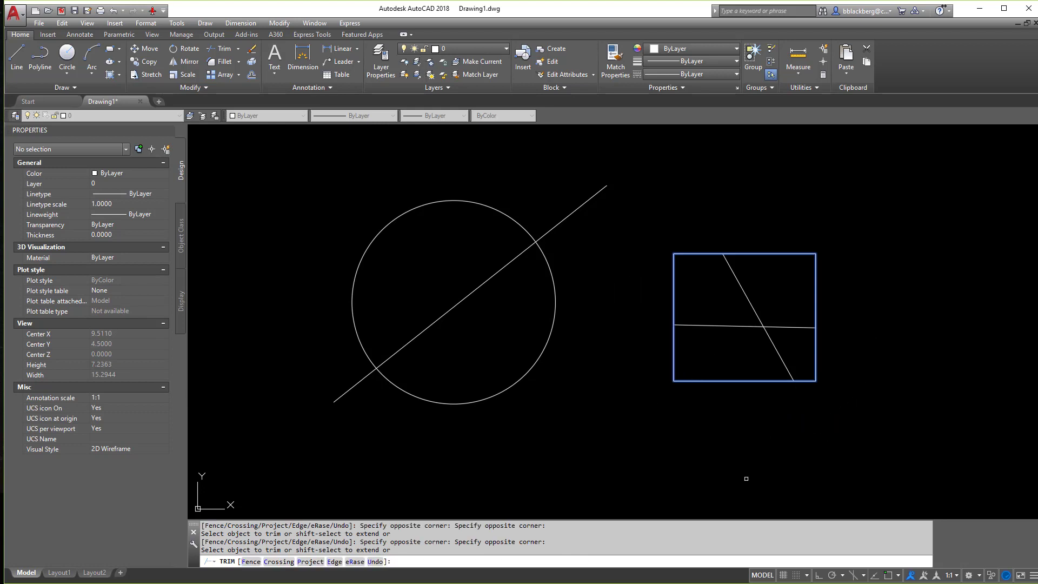
# - Attempt to trim the line pieces inside the rectangle, then end TRIM
pyautogui.click(786, 383)
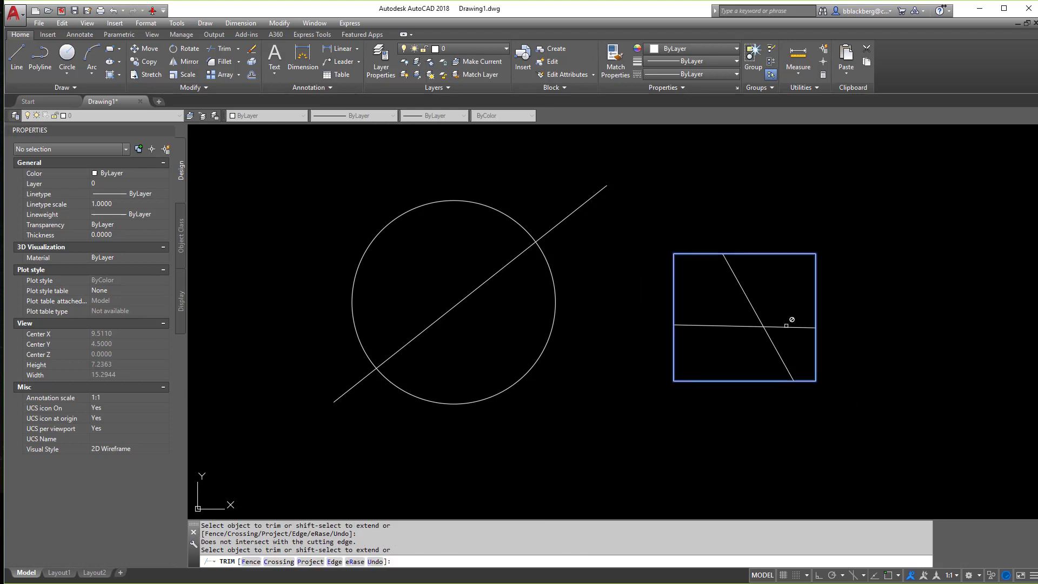
pyautogui.click(772, 341)
pyautogui.click(765, 308)
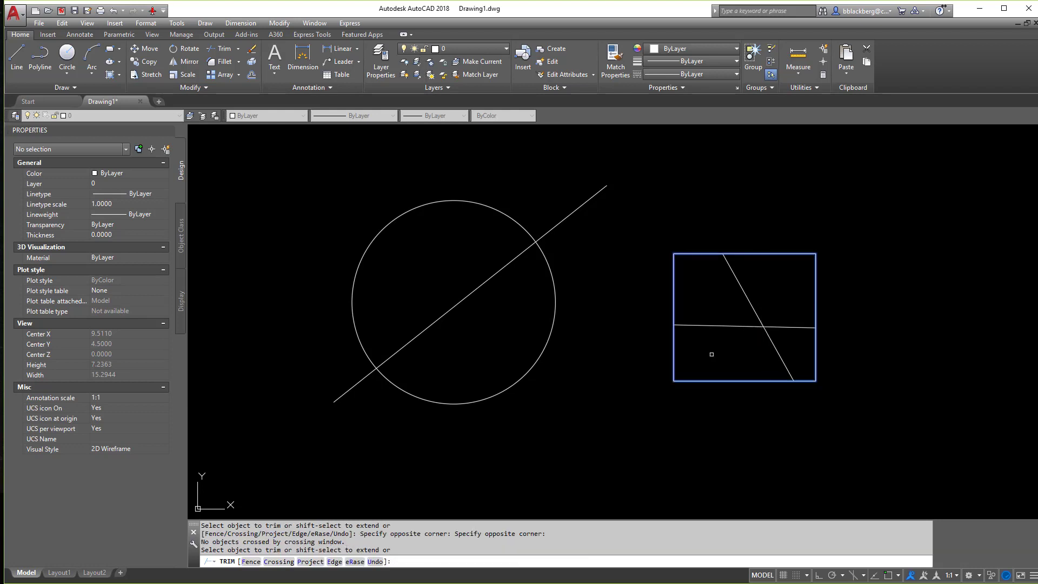
pyautogui.click(752, 327)
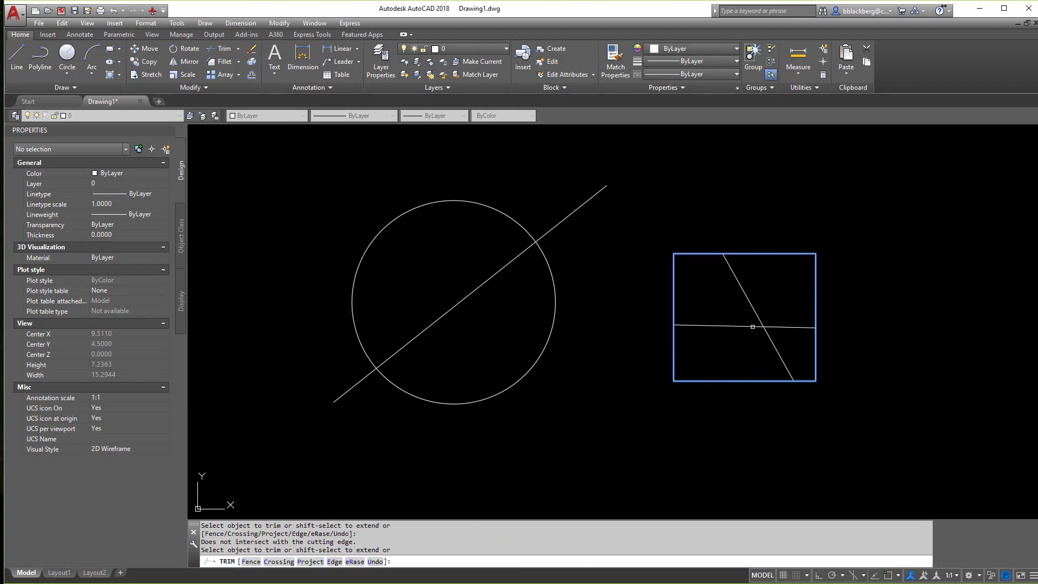
pyautogui.click(752, 328)
pyautogui.click(745, 307)
pyautogui.click(746, 306)
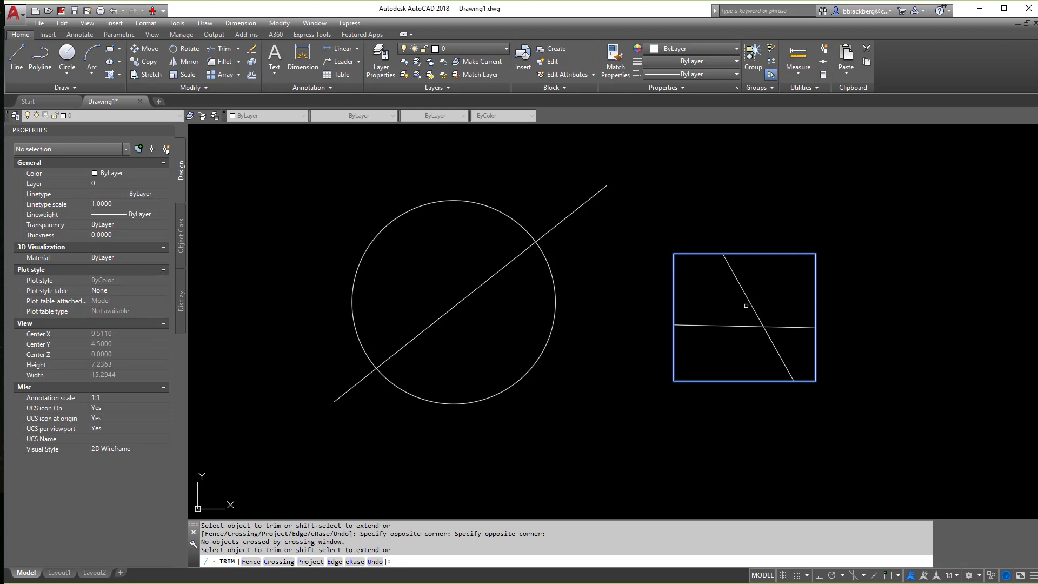
pyautogui.press('Escape')
pyautogui.press('Escape')
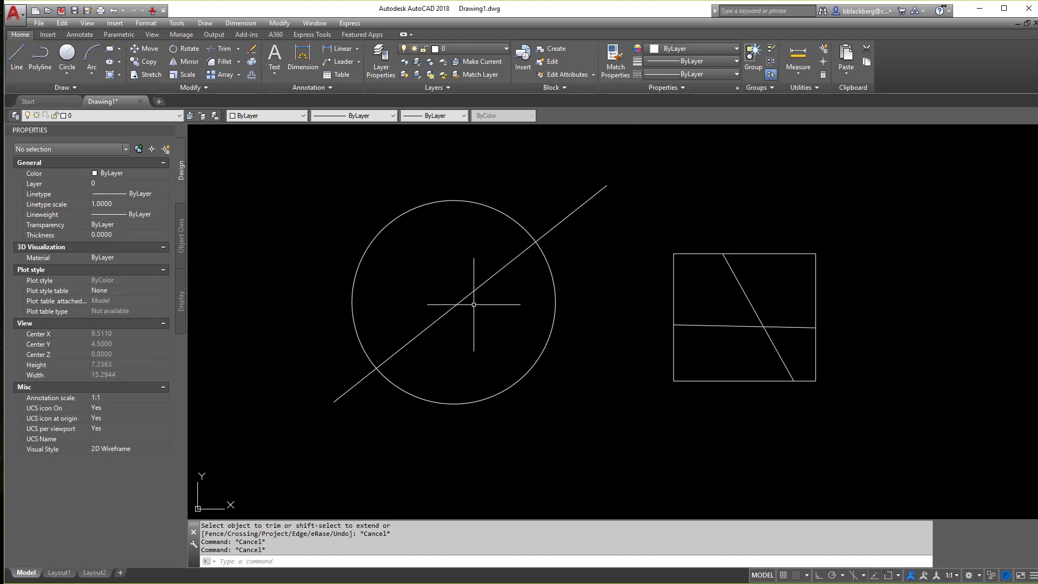
# - Trim away the diagonal line's segment inside the circle, using the circle as cutting edge
pyautogui.click(225, 51)
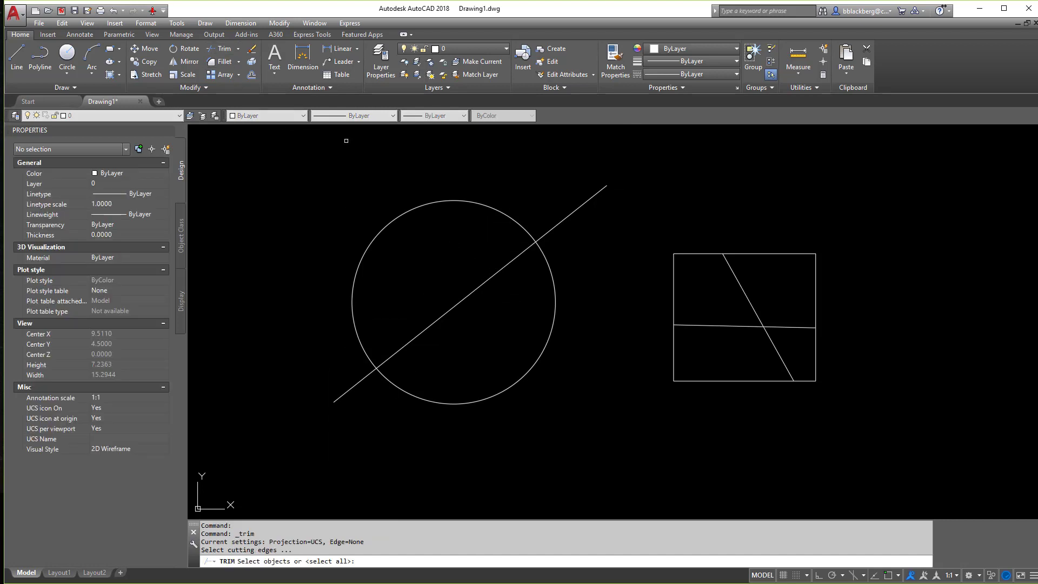
pyautogui.click(434, 203)
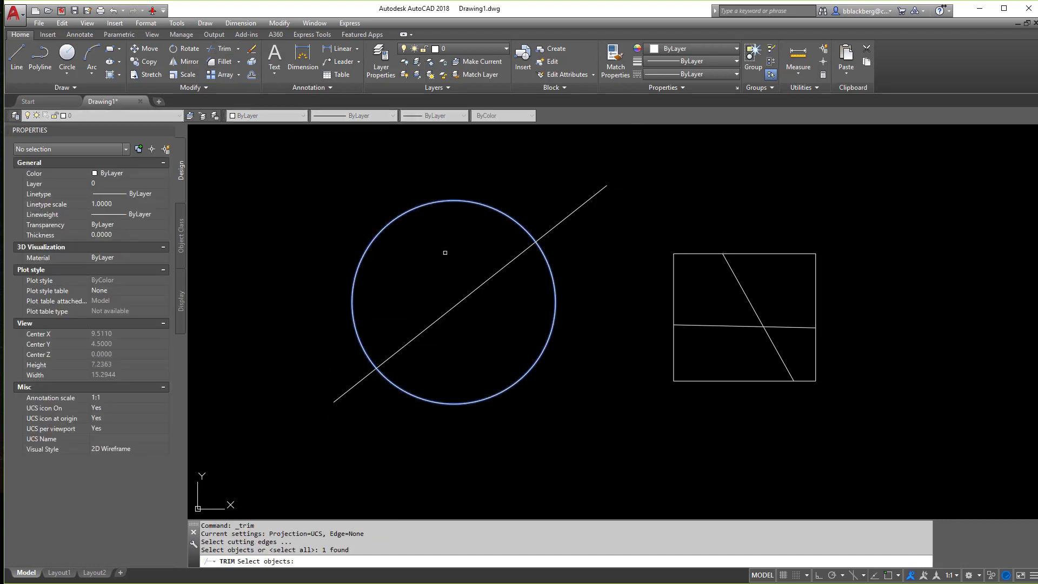
pyautogui.press('Return')
pyautogui.click(489, 279)
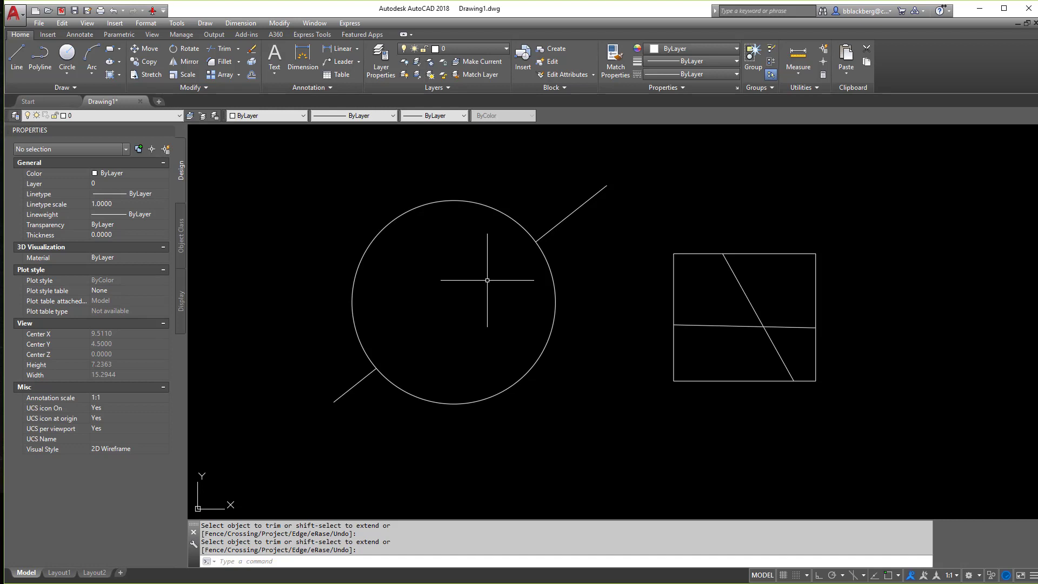
# - Draw a long horizontal line below the rectangle
pyautogui.press('Escape')
pyautogui.press('Escape')
pyautogui.press('Escape')
pyautogui.press('Escape')
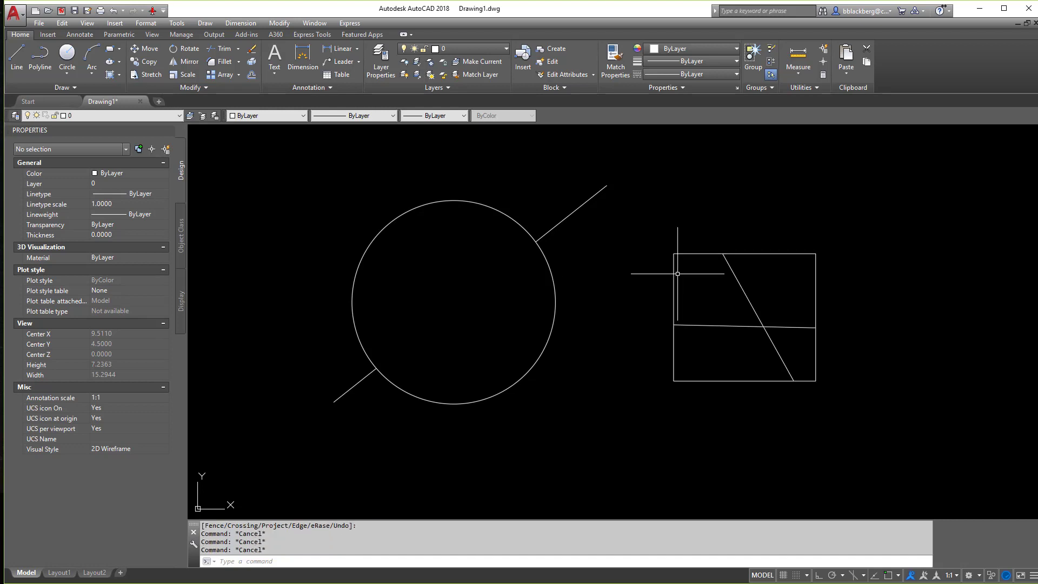
pyautogui.write('l')
pyautogui.press('Return')
pyautogui.click(574, 469)
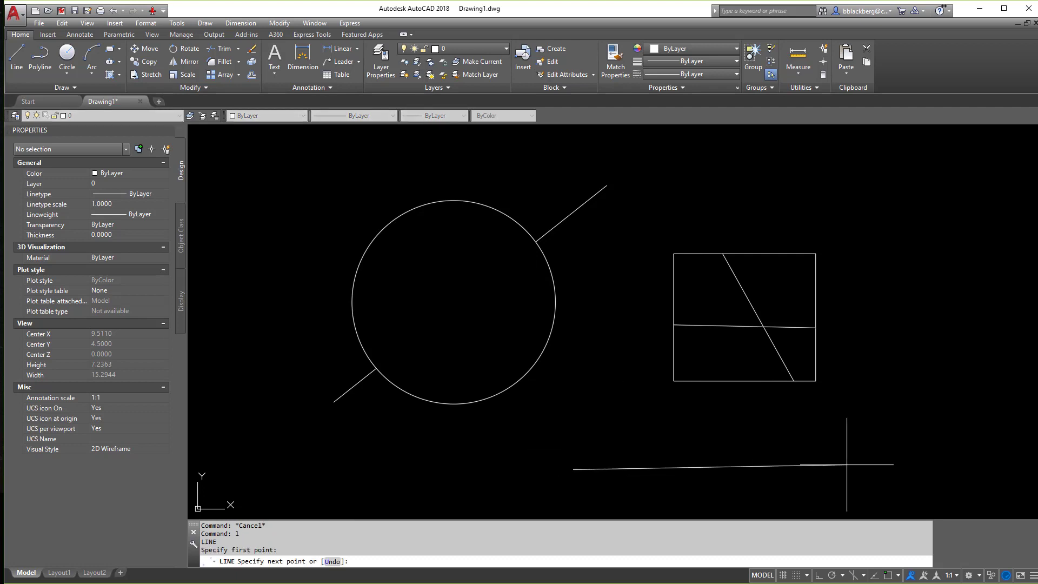
pyautogui.click(894, 468)
pyautogui.press('Escape')
# - Draw a short line crossing the horizontal line and straighten it to vertical
pyautogui.press('Escape')
pyautogui.write('l')
pyautogui.press('Return')
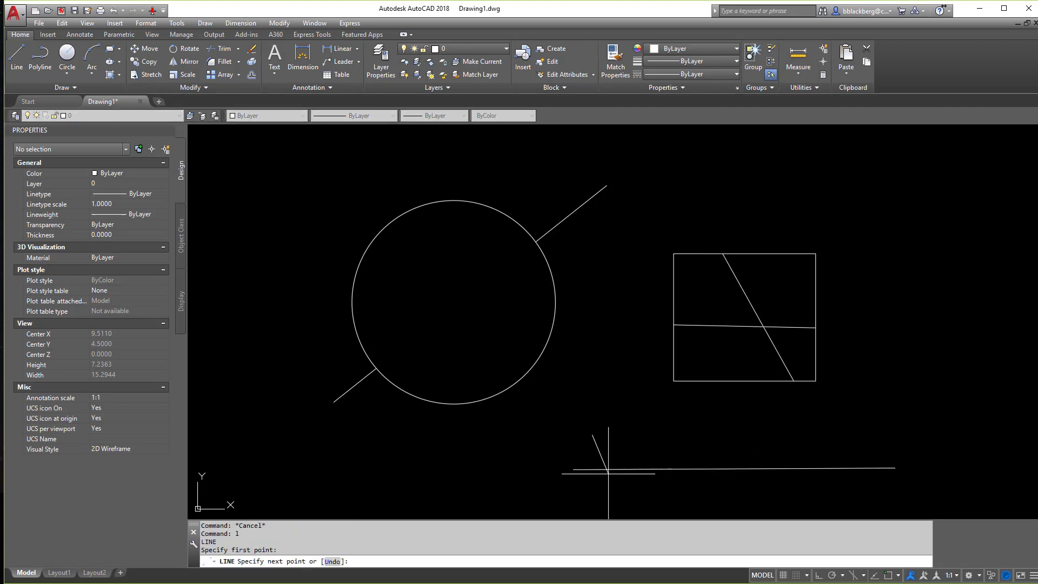
pyautogui.click(592, 435)
pyautogui.click(598, 496)
pyautogui.press('Escape')
pyautogui.press('Escape')
pyautogui.click(615, 478)
pyautogui.click(580, 486)
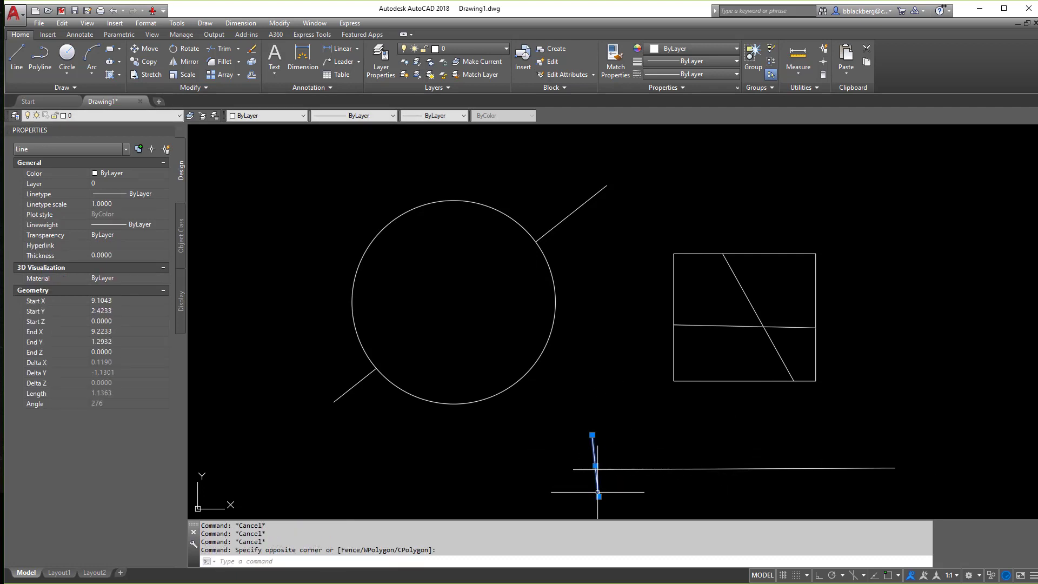
pyautogui.click(598, 496)
pyautogui.click(592, 496)
pyautogui.press('Escape')
pyautogui.press('Escape')
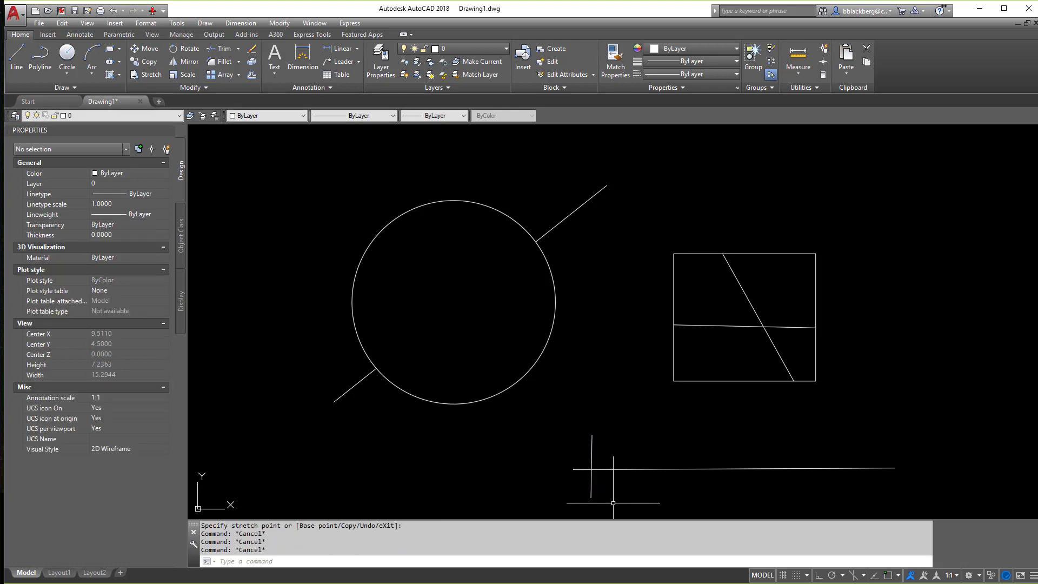
# - Copy the vertical line to several points along the horizontal line with CO
pyautogui.write('co')
pyautogui.press('Return')
pyautogui.click(596, 494)
pyautogui.press('Return')
pyautogui.click(595, 492)
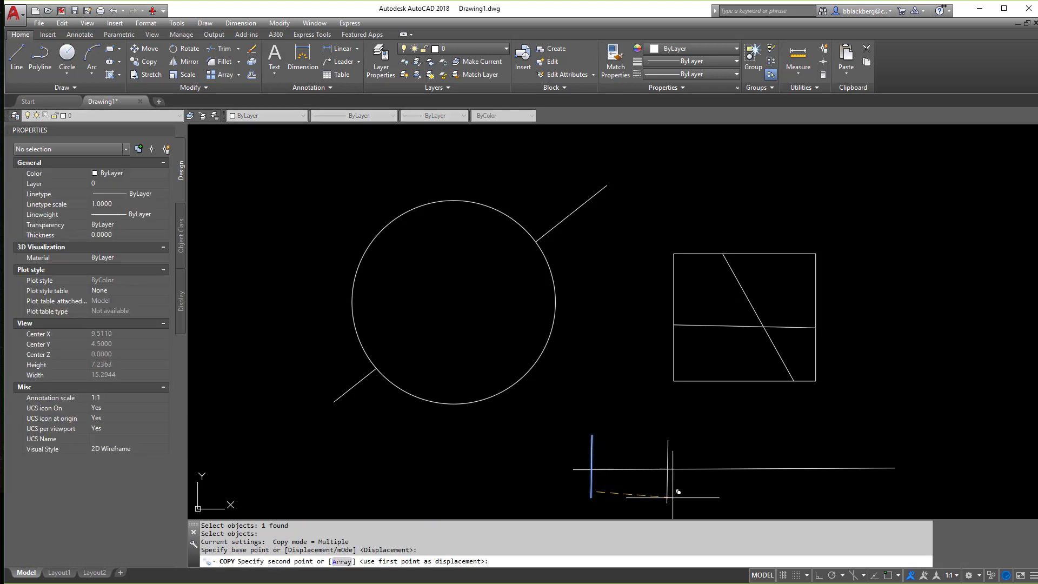
pyautogui.click(672, 492)
pyautogui.click(818, 492)
pyautogui.click(748, 491)
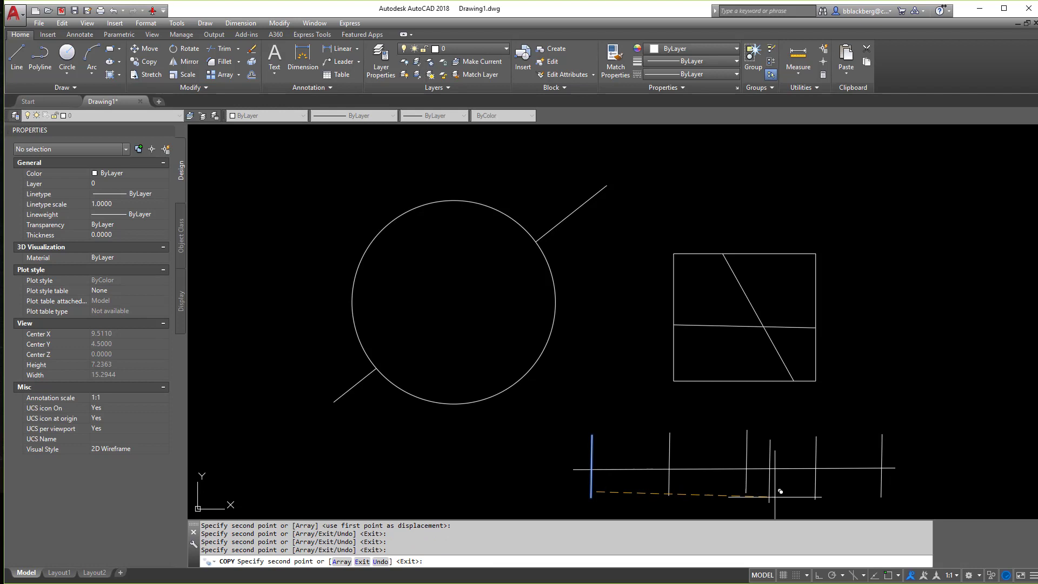
pyautogui.press('Escape')
pyautogui.press('Escape')
pyautogui.press('Escape')
pyautogui.moveTo(829, 469); pyautogui.dragTo(824, 427, button='middle')
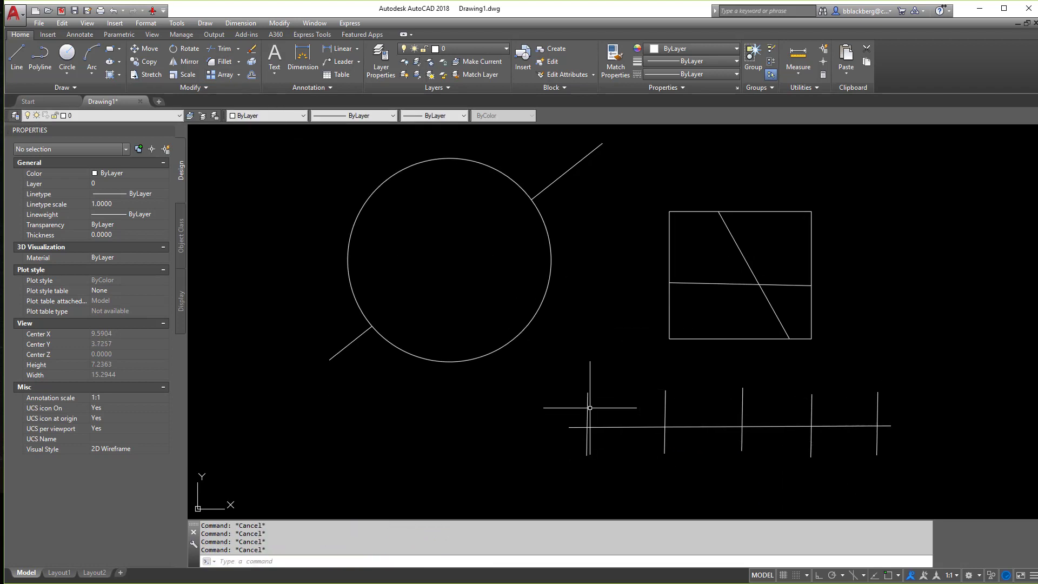
# - Trim the vertical lines' tops with a Fence, using the horizontal line as cutting edge
pyautogui.click(222, 49)
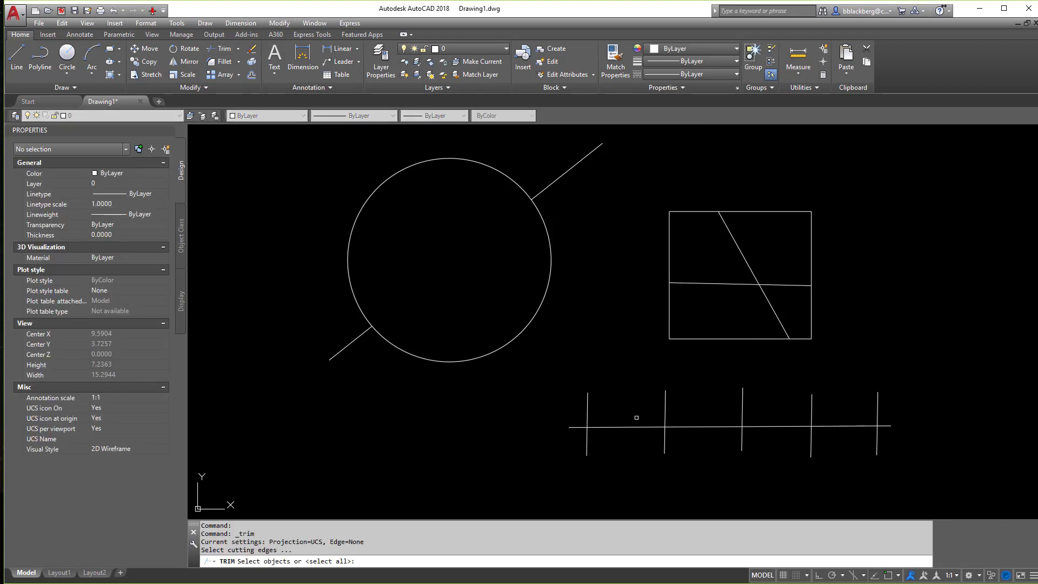
pyautogui.click(644, 419)
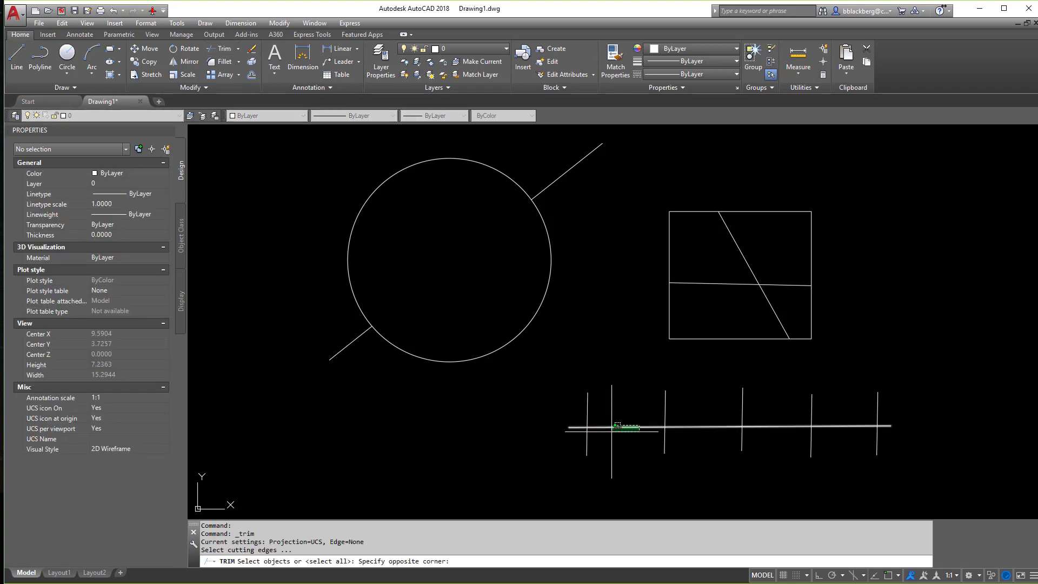
pyautogui.click(645, 438)
pyautogui.press('Return')
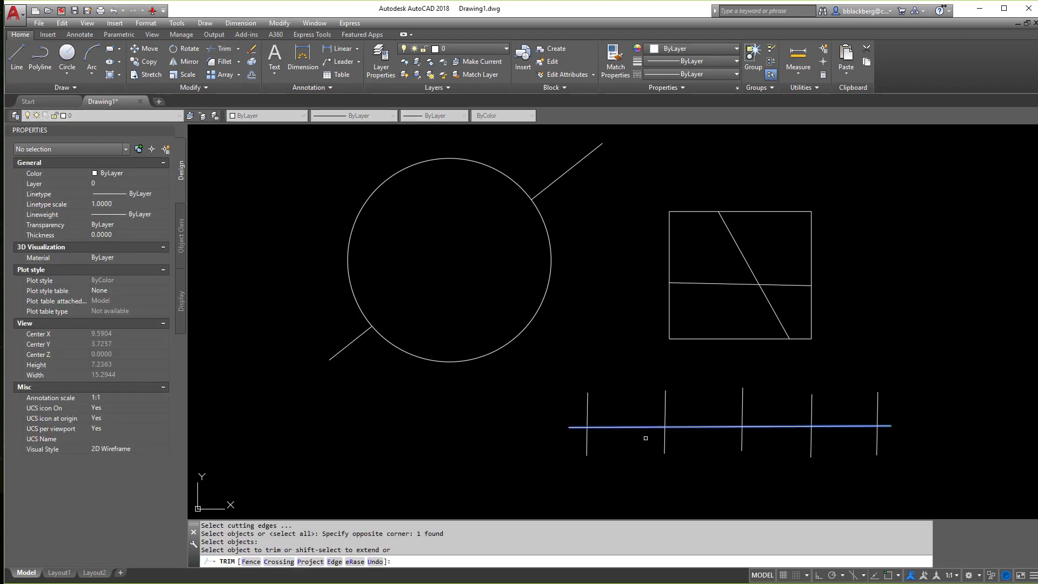
pyautogui.write('f')
pyautogui.press('Return')
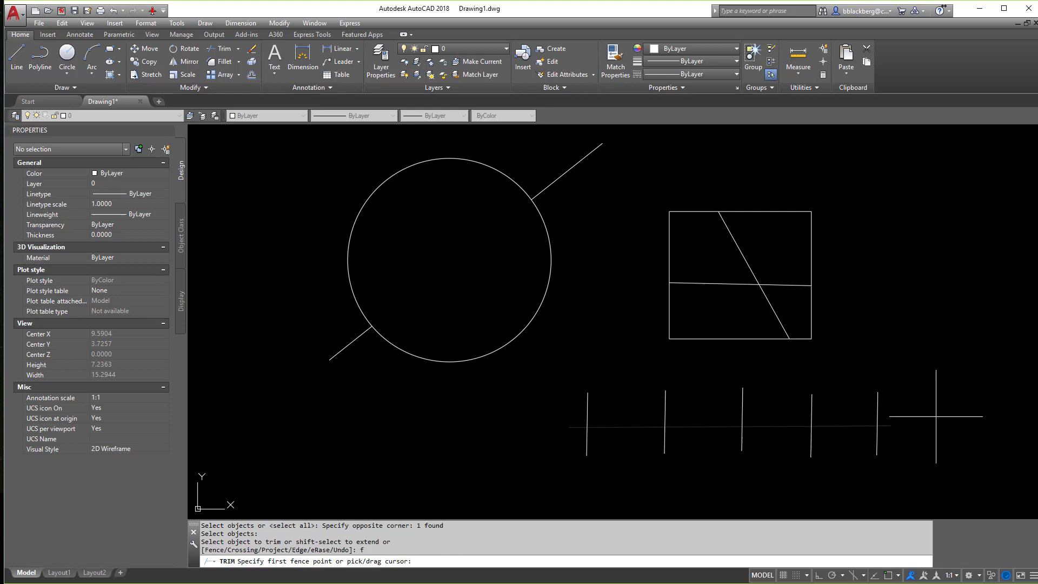
pyautogui.click(925, 412)
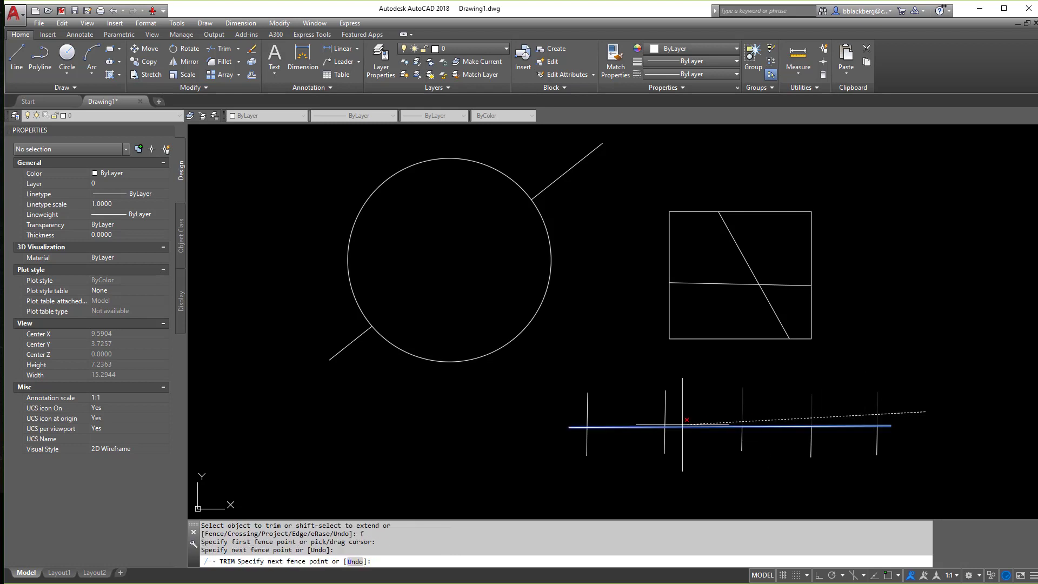
pyautogui.click(563, 420)
pyautogui.press('Return')
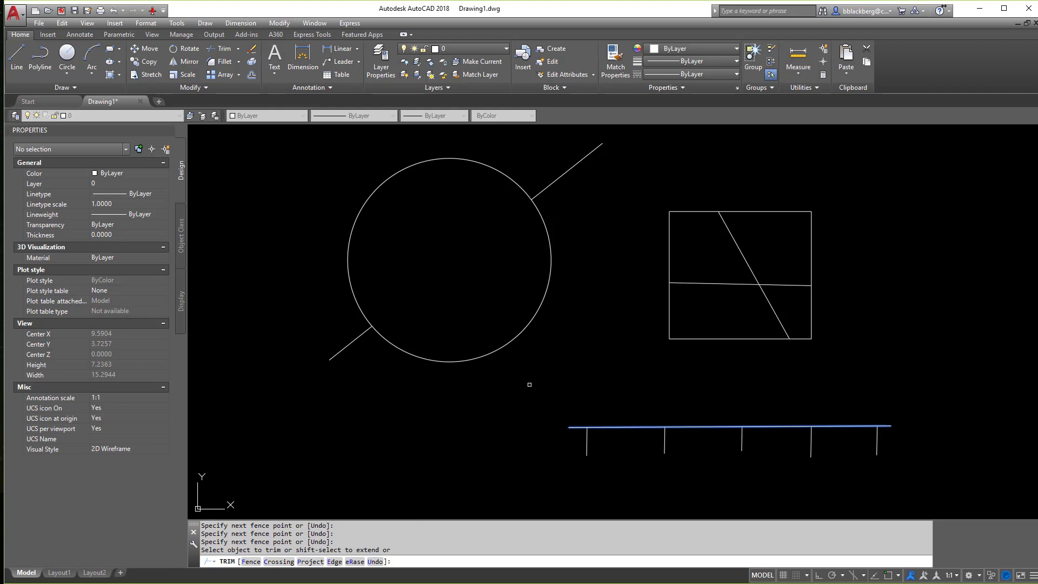
# - Run a second fence below the horizontal line and finish trimming
pyautogui.write('f')
pyautogui.press('Return')
pyautogui.click(908, 437)
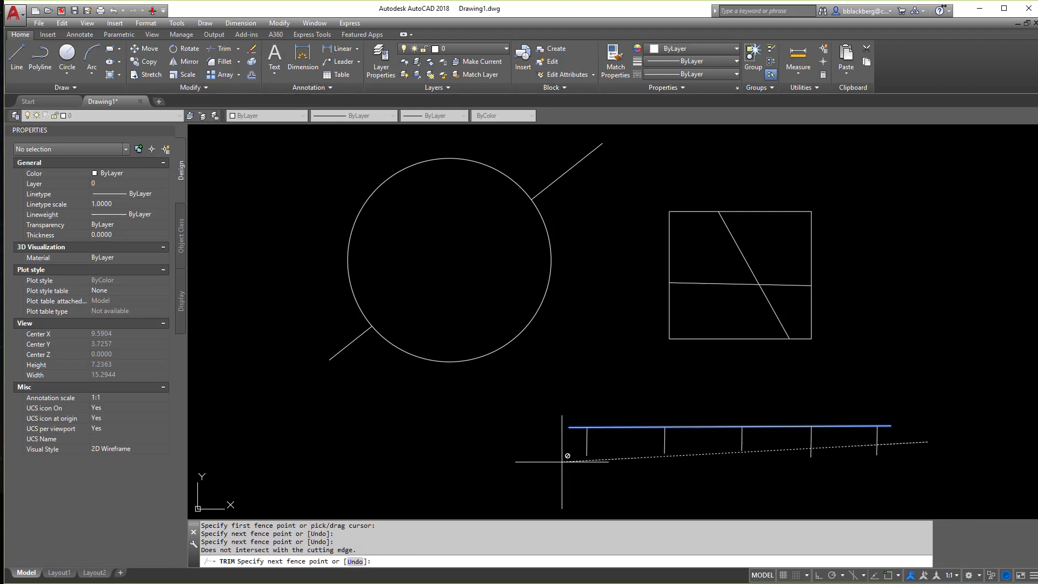
pyautogui.click(568, 424)
pyautogui.press('Return')
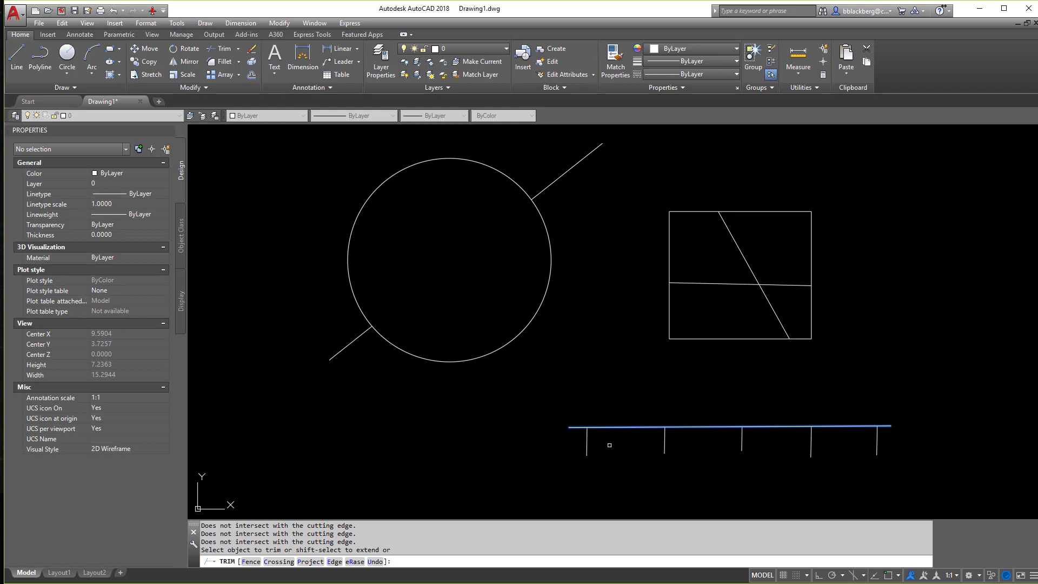
pyautogui.scroll(8, 610, 445)
pyautogui.click(583, 437)
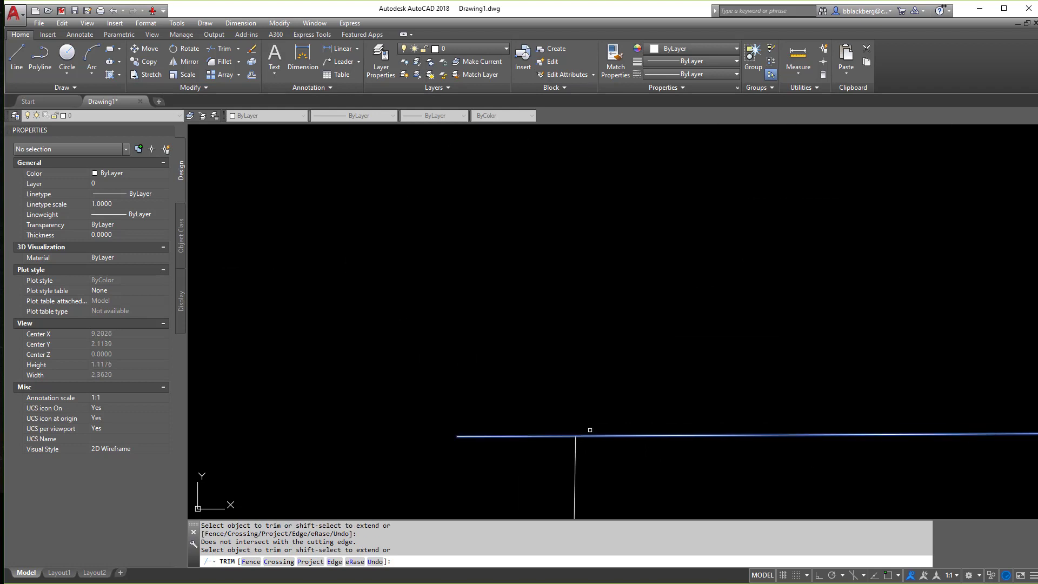
pyautogui.scroll(-10, 590, 430)
pyautogui.press('Escape')
pyautogui.press('Escape')
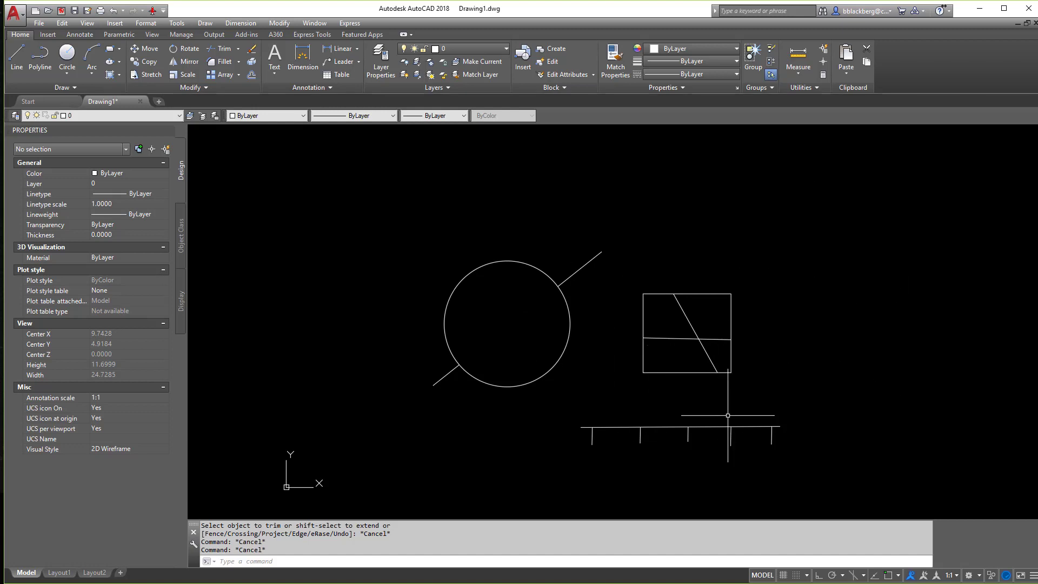
pyautogui.write('l')
pyautogui.press('Return')
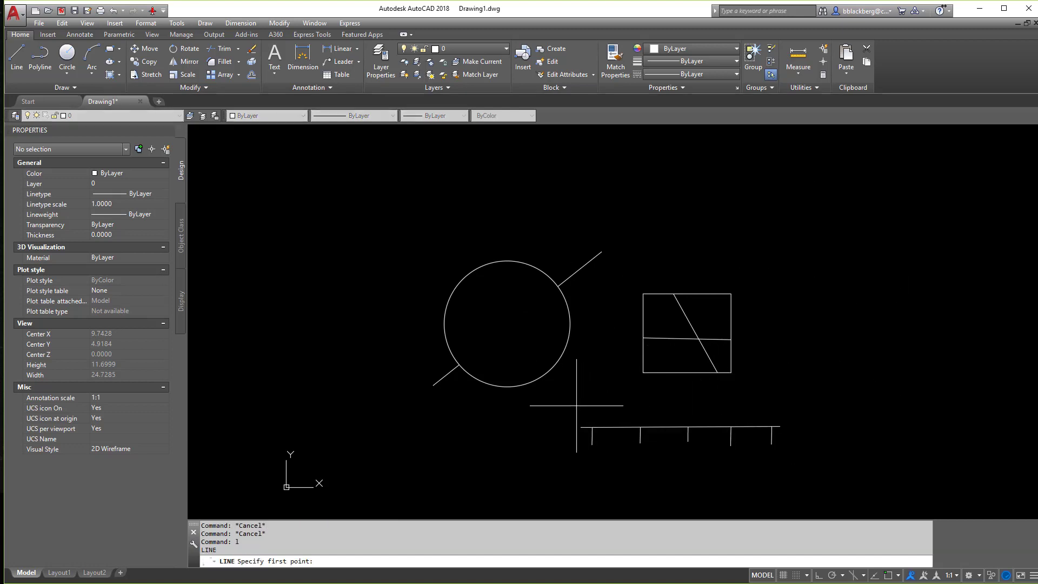
# - Draw a boundary line above the ticks and extend the ticks up to it with EX
pyautogui.click(577, 405)
pyautogui.click(814, 399)
pyautogui.press('Escape')
pyautogui.write('ex')
pyautogui.press('Return')
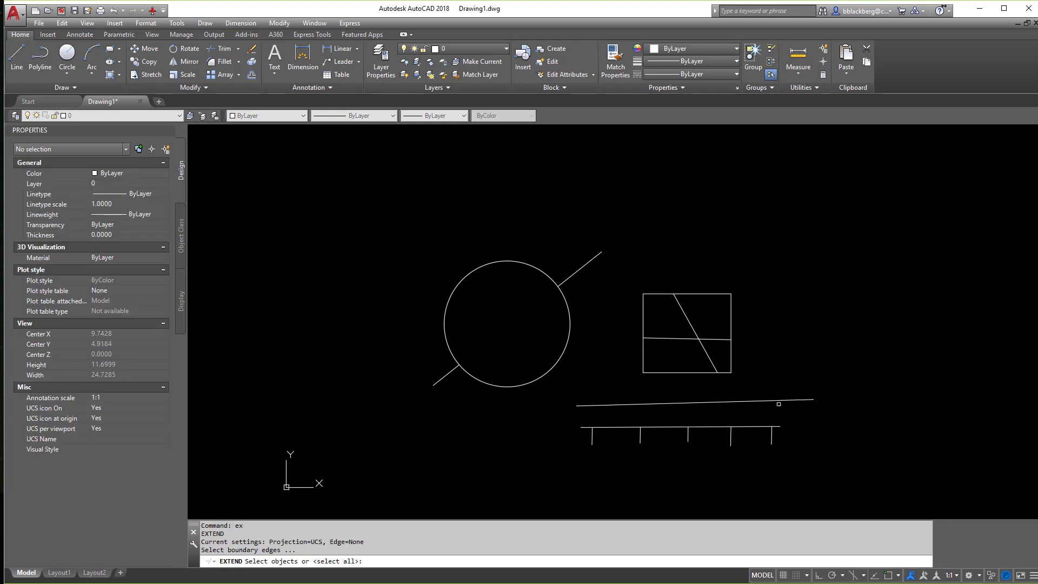
pyautogui.click(767, 400)
pyautogui.press('Return')
pyautogui.click(800, 435)
pyautogui.click(583, 442)
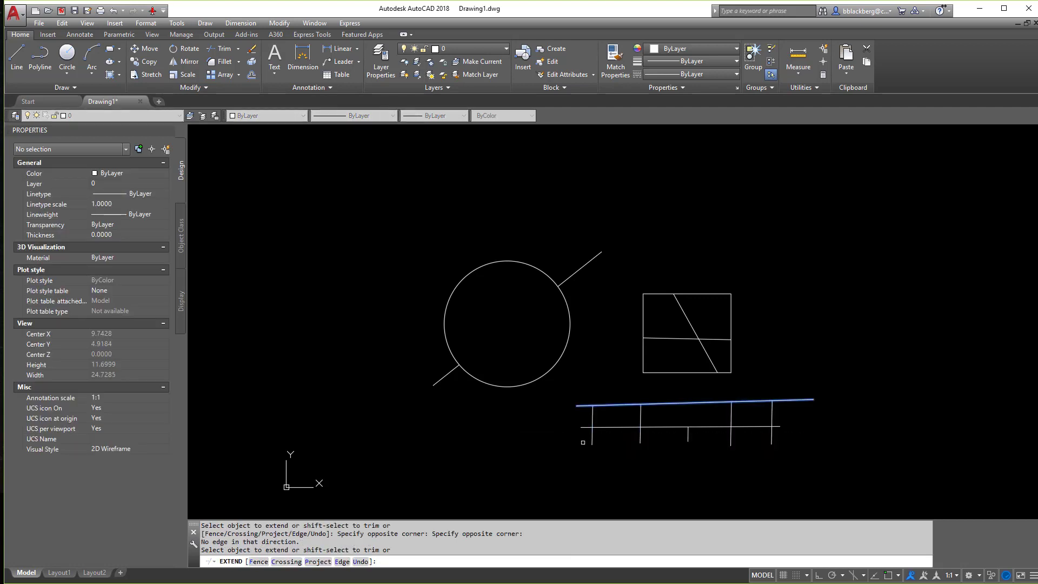
pyautogui.click(699, 435)
pyautogui.click(679, 430)
pyautogui.press('Escape')
# - Erase the temporary boundary line
pyautogui.click(705, 404)
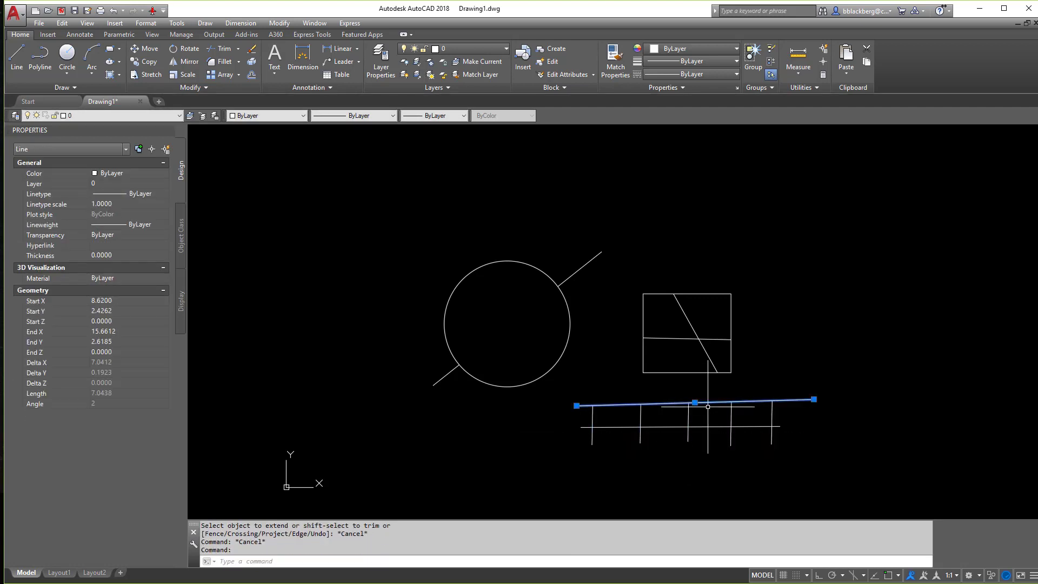
pyautogui.press('Delete')
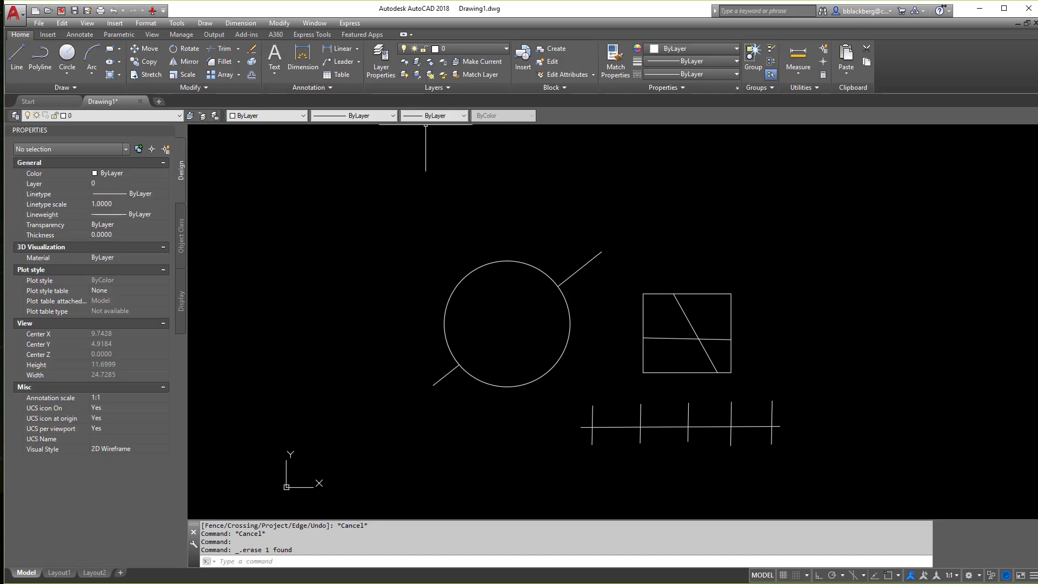
pyautogui.click(222, 48)
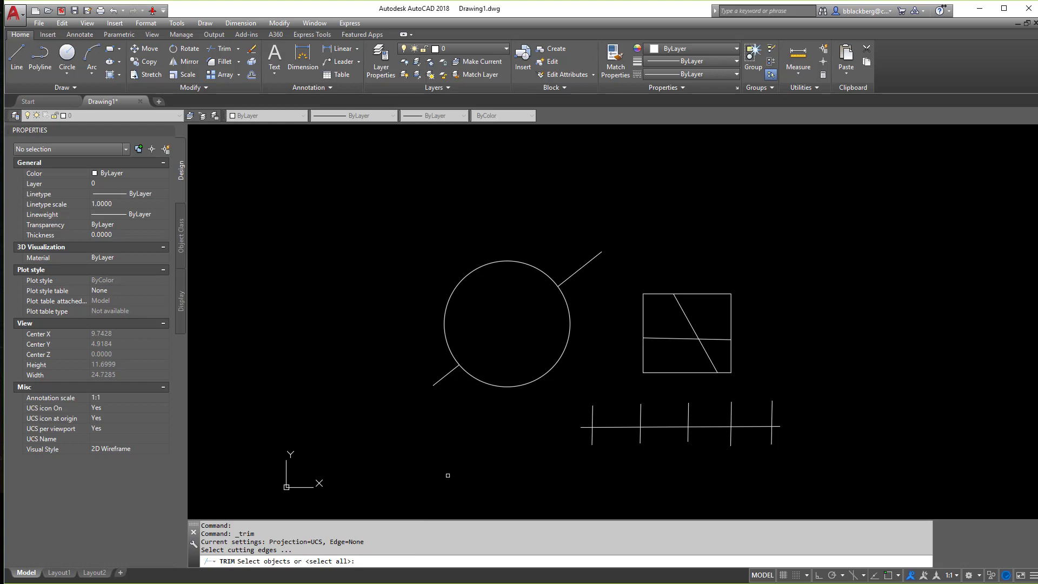
# - Using all objects as edges, trim alternating upper and lower tick parts
pyautogui.press('Return')
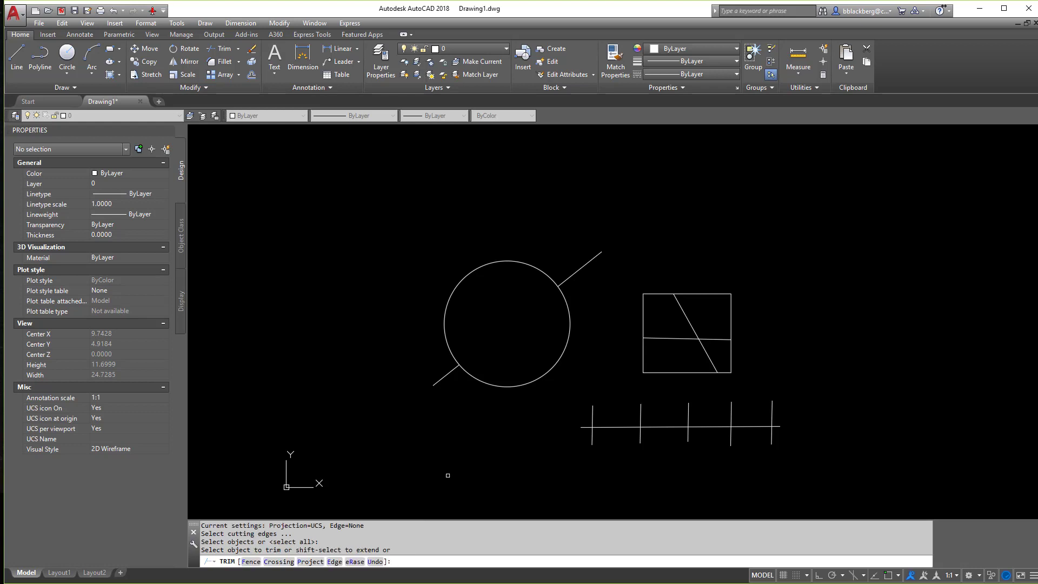
pyautogui.click(773, 441)
pyautogui.click(732, 406)
pyautogui.click(689, 435)
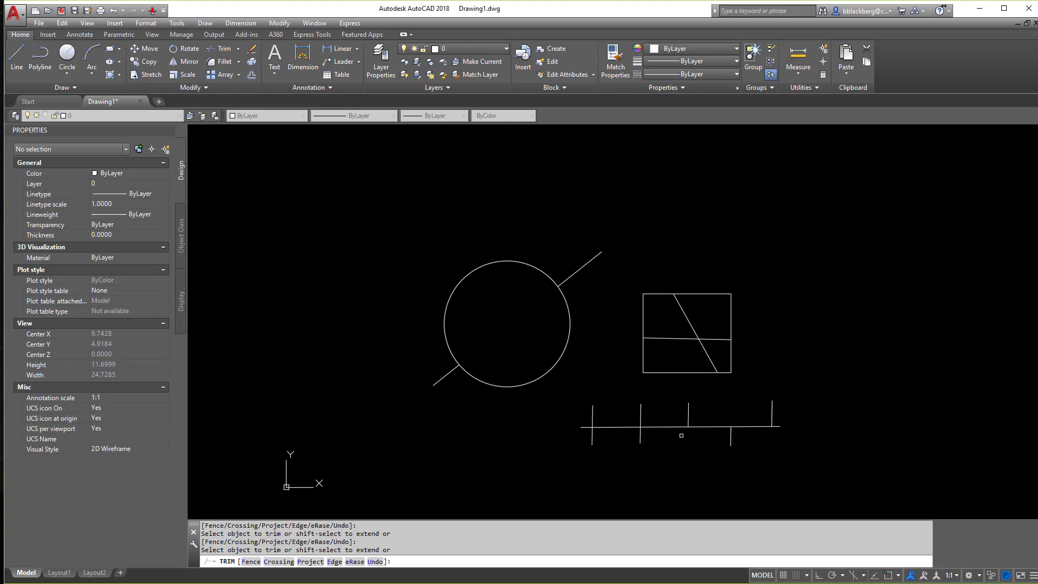
pyautogui.click(642, 412)
pyautogui.press('Escape')
pyautogui.press('Escape')
pyautogui.press('Escape')
# - Draw a chain of long crossing line segments over the circle and rectangle
pyautogui.write('l')
pyautogui.press('Return')
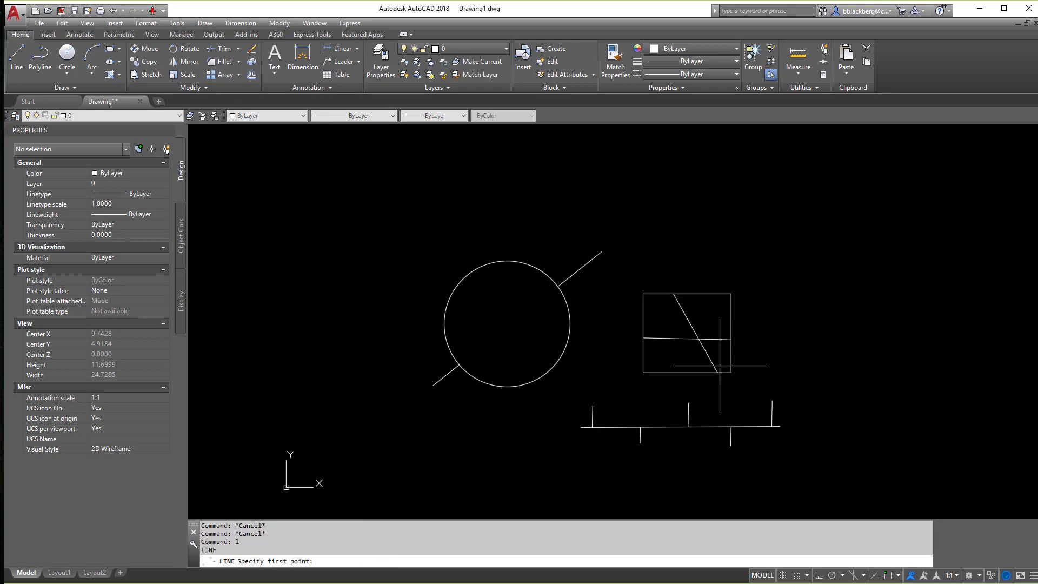
pyautogui.click(620, 218)
pyautogui.click(770, 516)
pyautogui.click(806, 226)
pyautogui.click(359, 369)
pyautogui.click(588, 343)
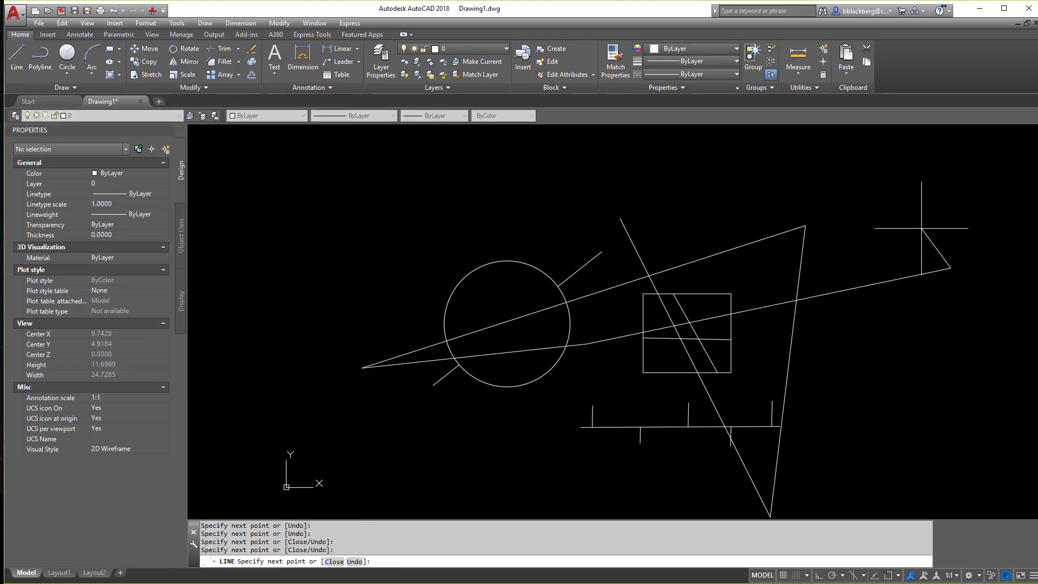
pyautogui.click(950, 268)
pyautogui.click(492, 228)
pyautogui.click(727, 454)
pyautogui.click(746, 264)
pyautogui.press('Escape')
pyautogui.press('Escape')
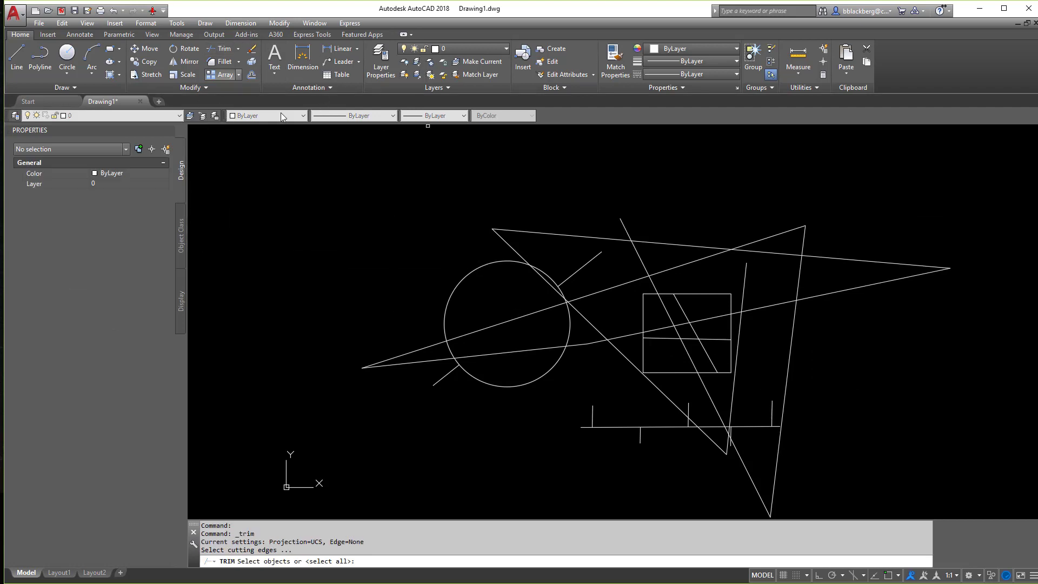
# - Using all objects as edges, trim the lower and slanted line pieces left of and inside the circle
pyautogui.press('Return')
pyautogui.click(445, 360)
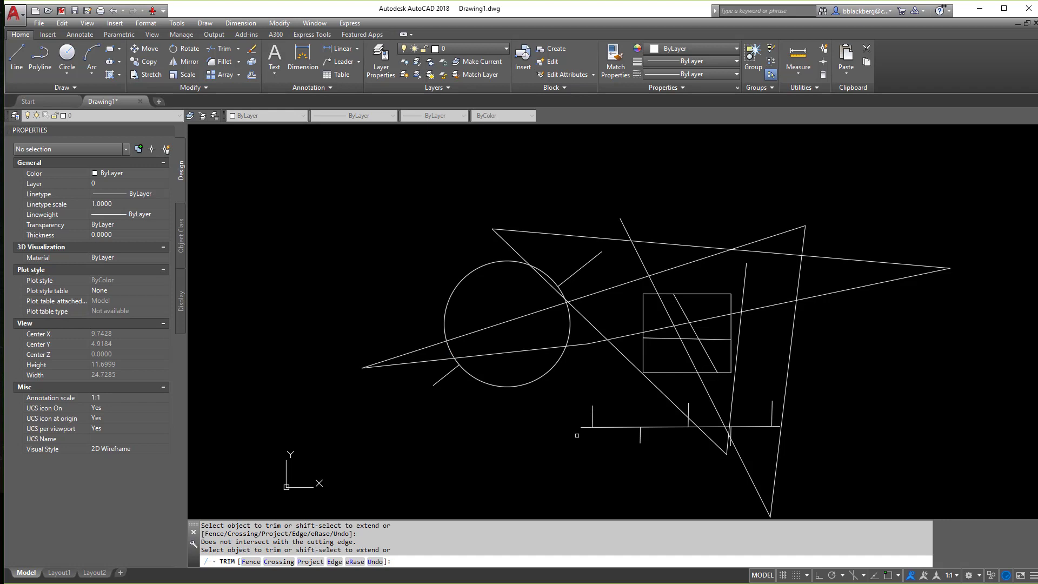
pyautogui.click(436, 360)
pyautogui.click(425, 350)
pyautogui.click(459, 337)
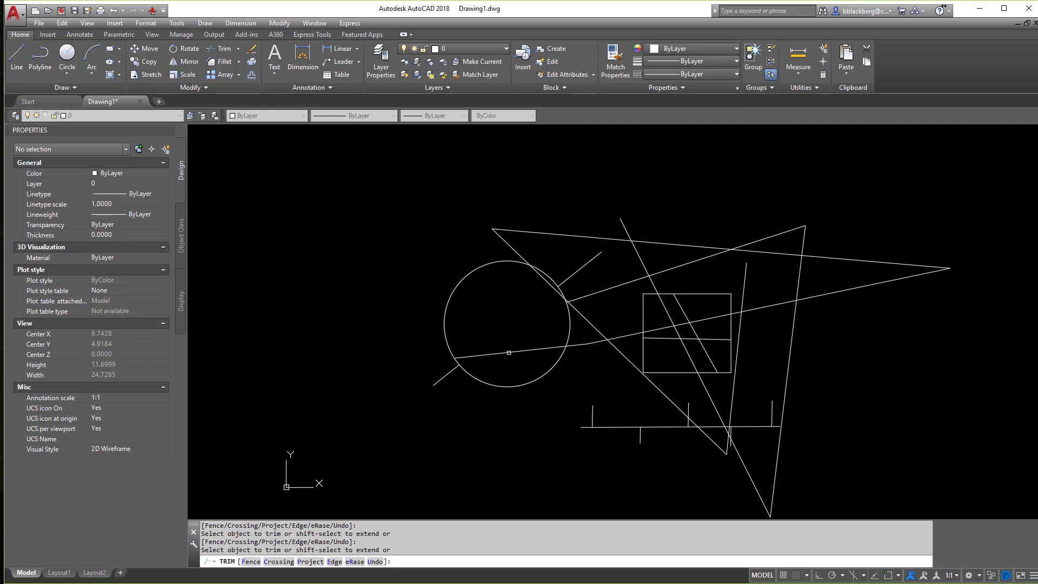
pyautogui.click(507, 351)
# - Trim the line pieces inside the rectangle, leaving a small parallelogram
pyautogui.scroll(2, 593, 349)
pyautogui.click(599, 337)
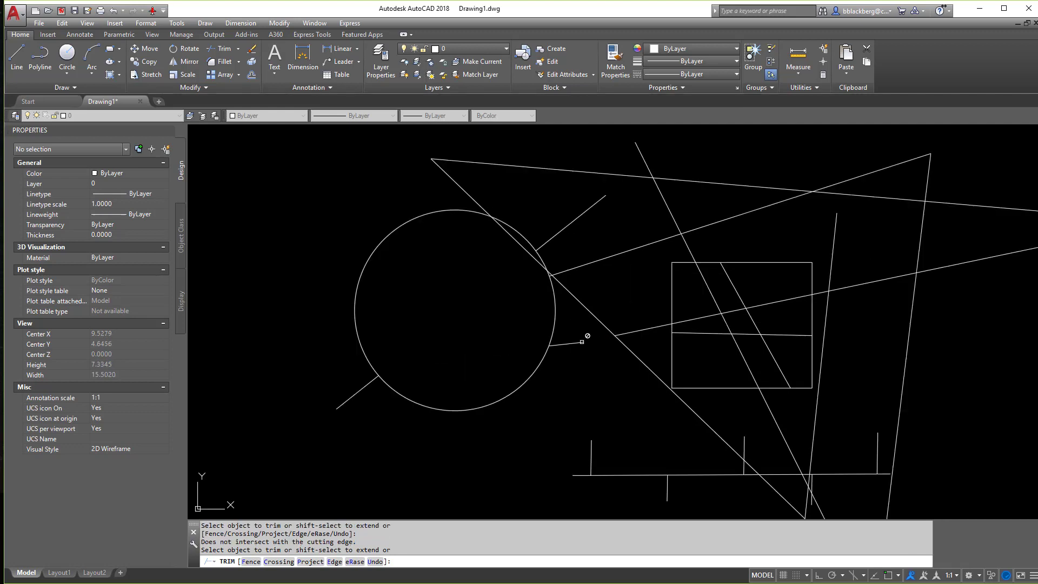
pyautogui.click(580, 335)
pyautogui.click(573, 342)
pyautogui.scroll(-2, 576, 345)
pyautogui.click(681, 287)
pyautogui.click(713, 302)
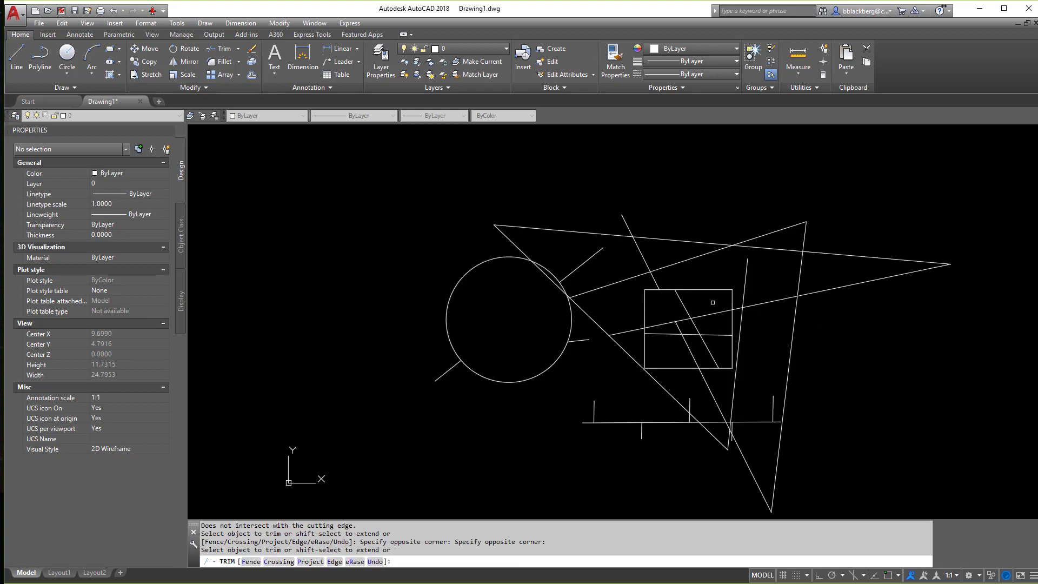
pyautogui.click(713, 302)
pyautogui.click(628, 396)
pyautogui.click(688, 325)
pyautogui.press('Return')
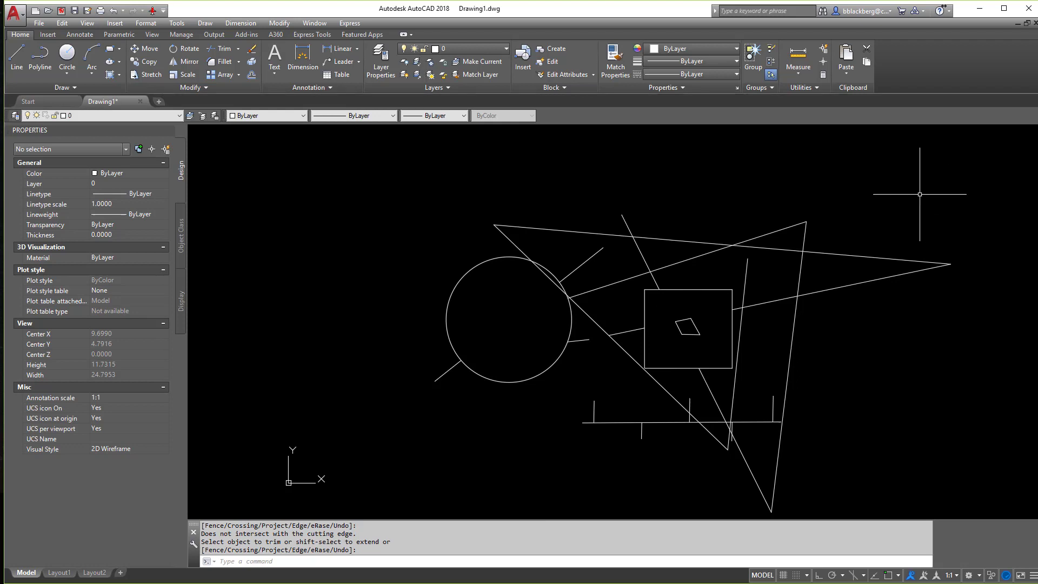
# - Cancel the stray selection window so no command is active
pyautogui.press('Escape')
pyautogui.press('Escape')
pyautogui.press('Escape')
pyautogui.click(909, 160)
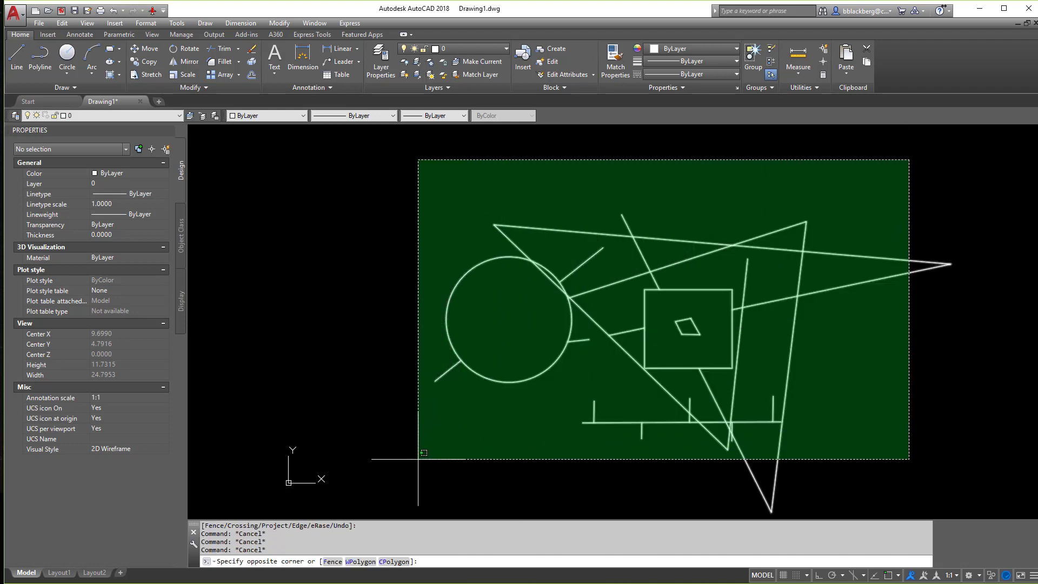
pyautogui.press('Escape')
pyautogui.press('Escape')
pyautogui.press('Escape')
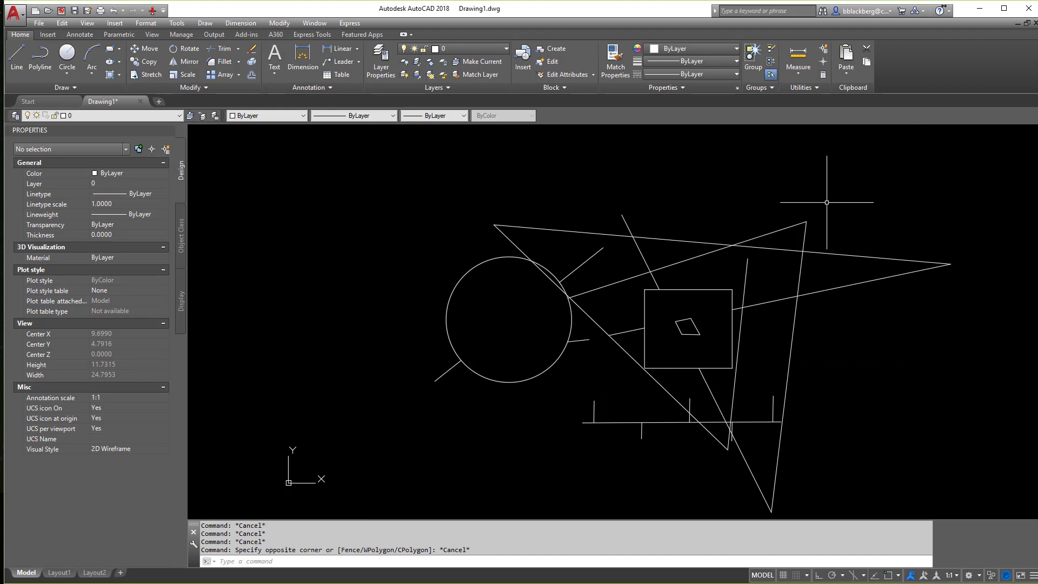
pyautogui.press('Escape')
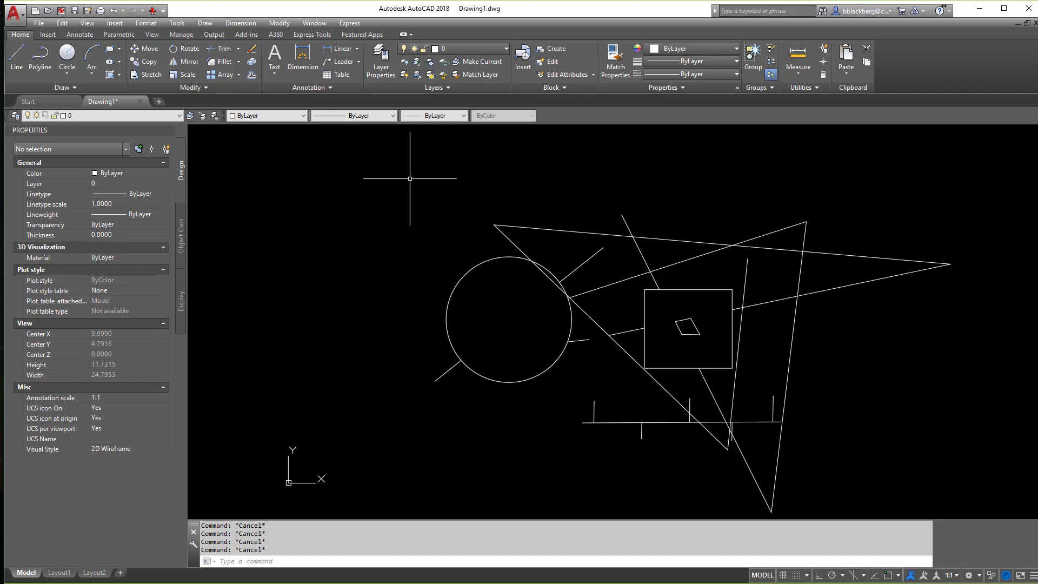
# - Start a trim bounded by the circle, view the Project choices, then cancel without changes
pyautogui.click(222, 49)
pyautogui.click(503, 381)
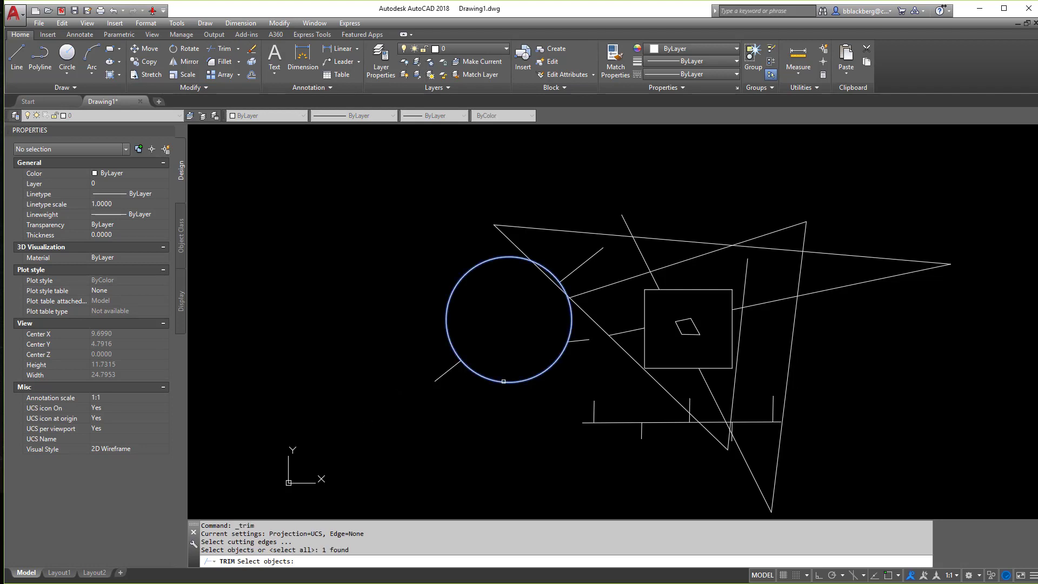
pyautogui.press('Return')
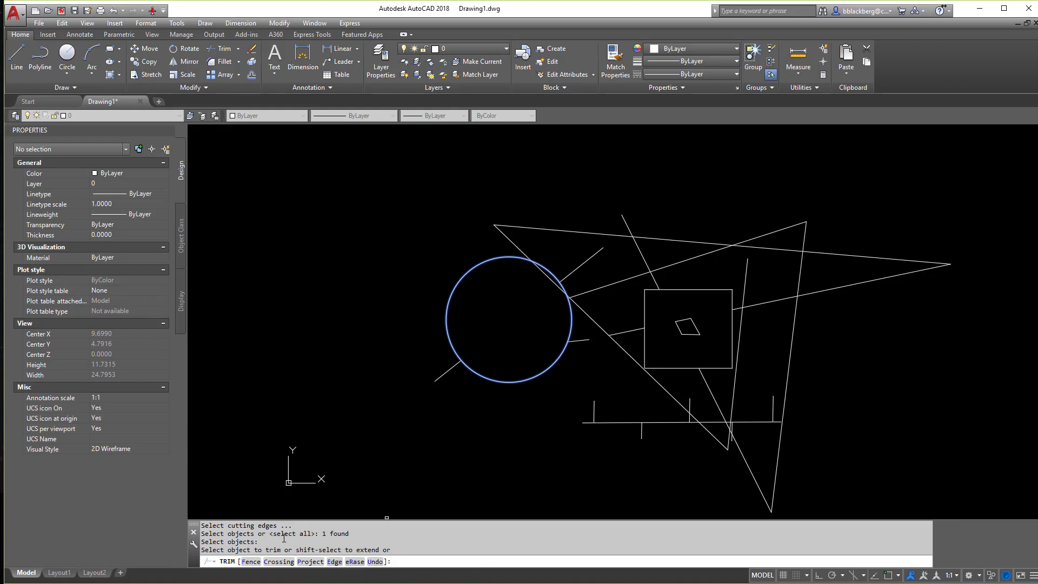
pyautogui.click(307, 563)
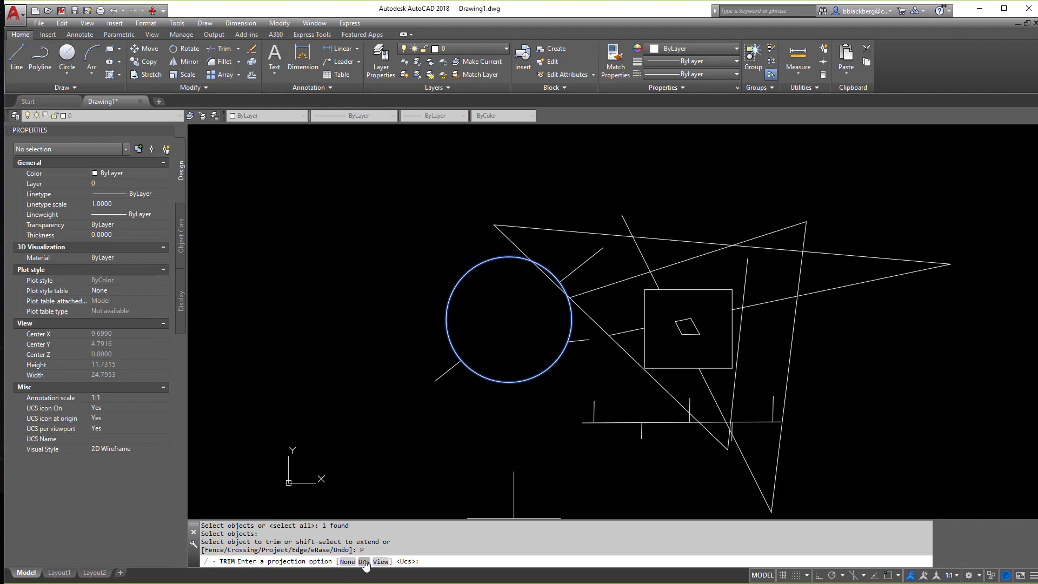
pyautogui.press('Escape')
pyautogui.press('Escape')
pyautogui.press('Escape')
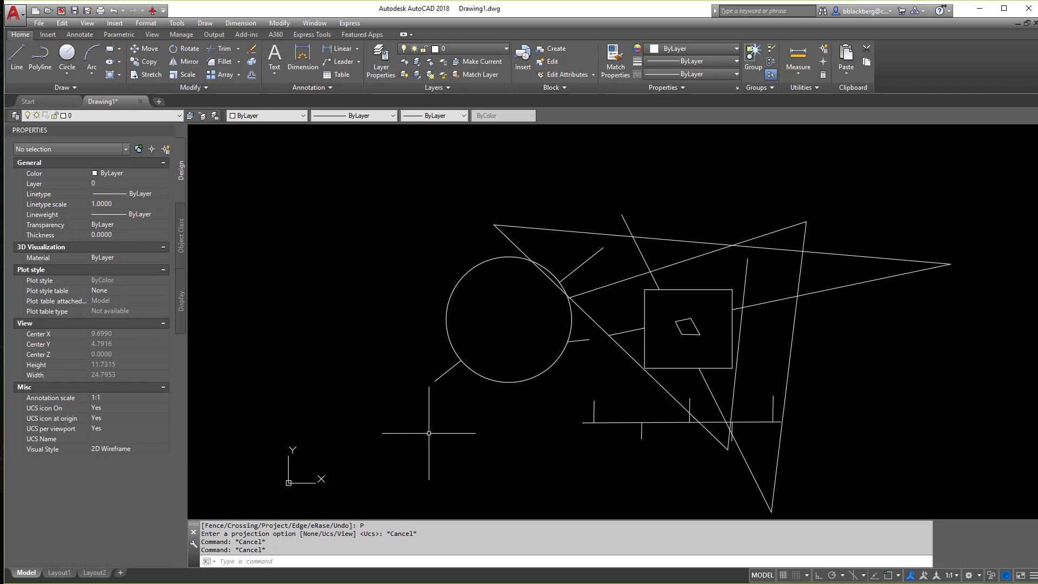
# - With TR and all edges, set Edge mode to Extend and trim the stub above the triangle's top
pyautogui.write('tr')
pyautogui.press('Return')
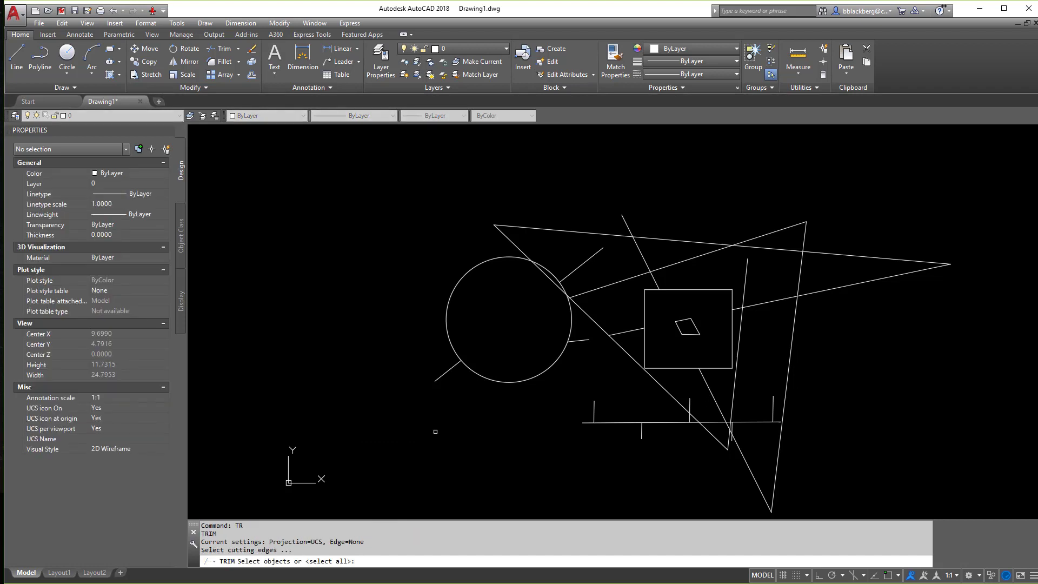
pyautogui.press('Return')
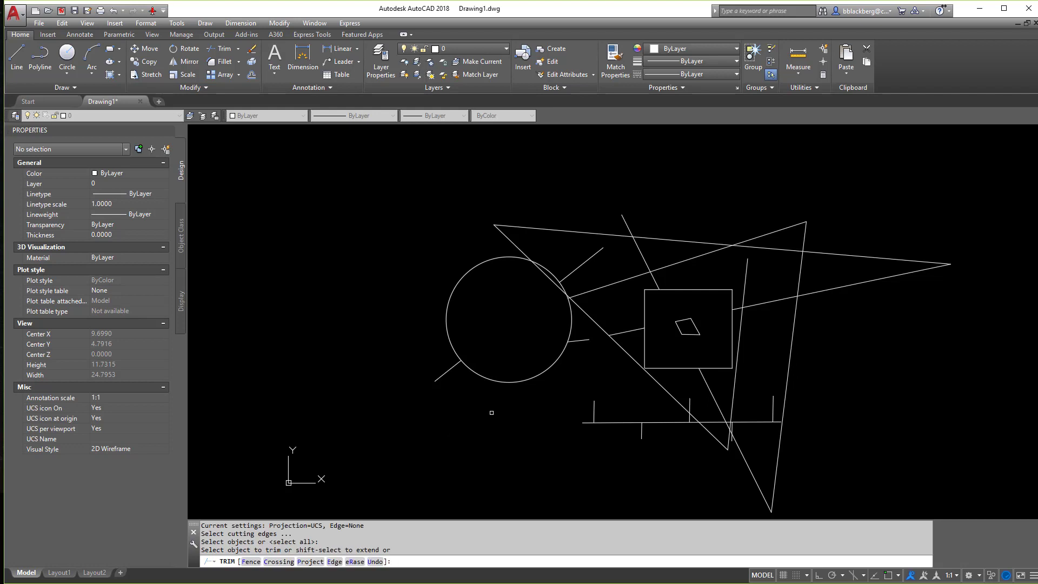
pyautogui.write('e')
pyautogui.press('Return')
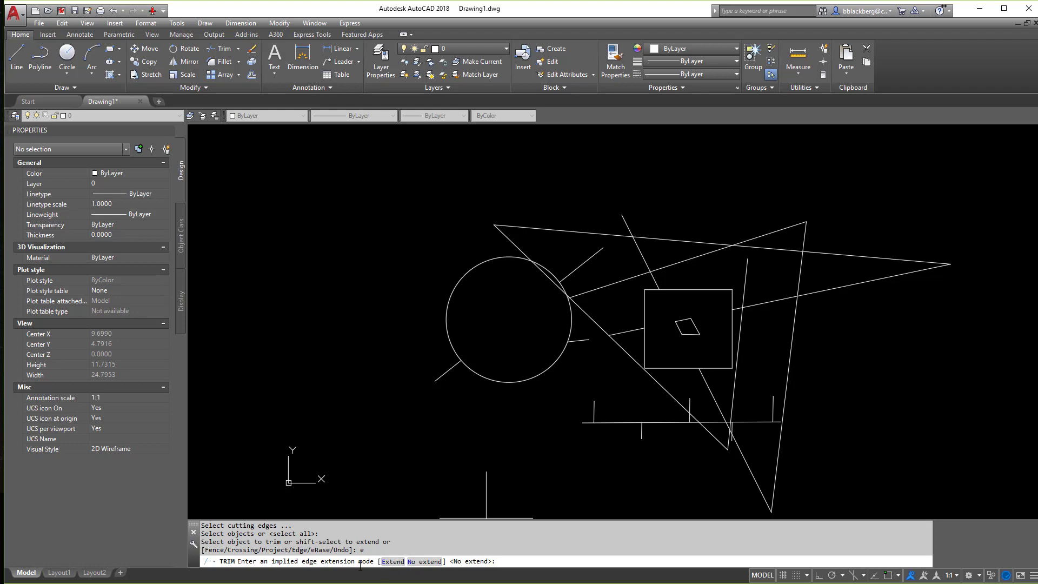
pyautogui.click(393, 561)
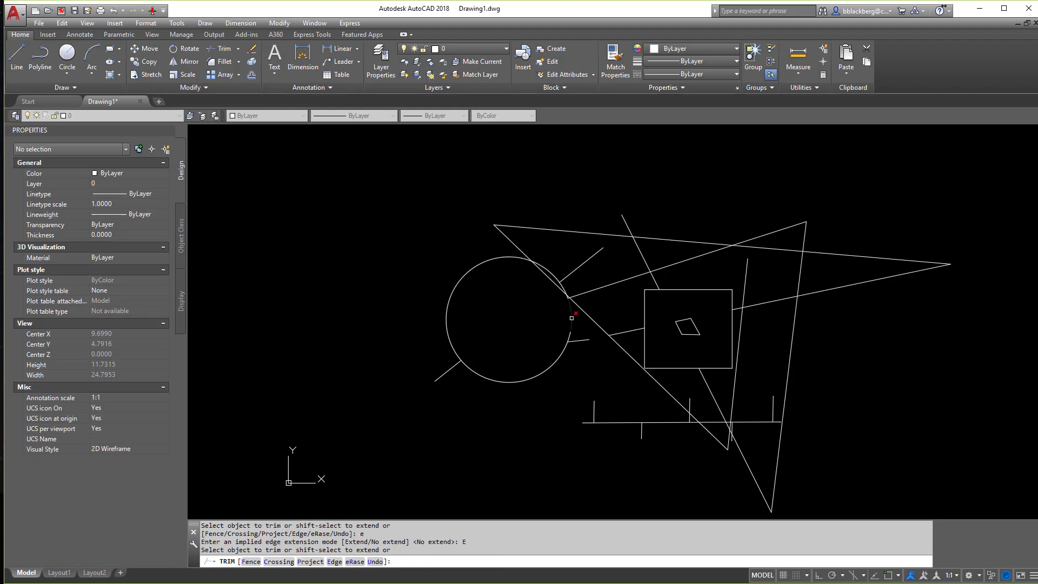
pyautogui.click(625, 222)
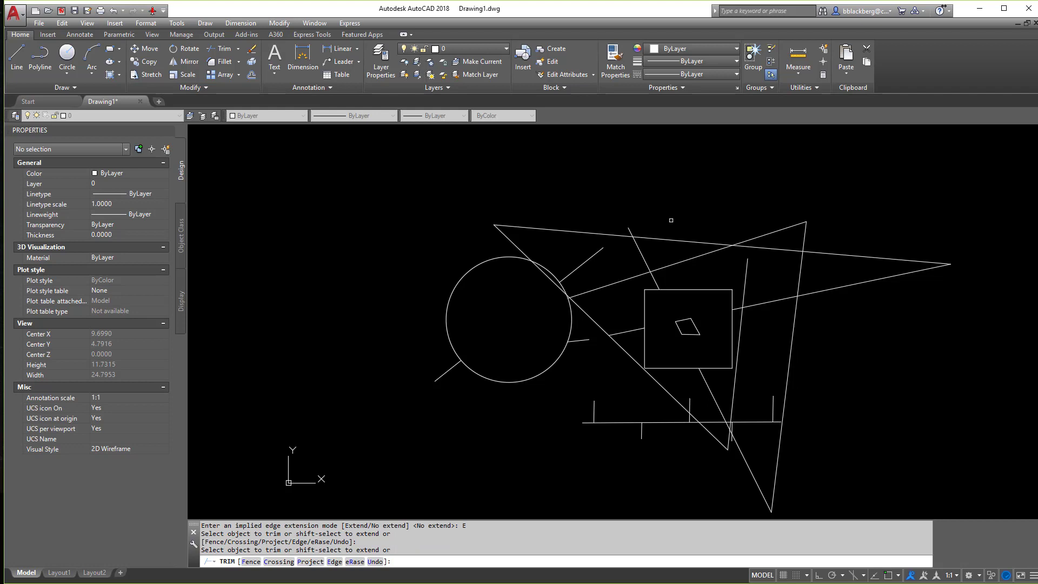
pyautogui.press('Return')
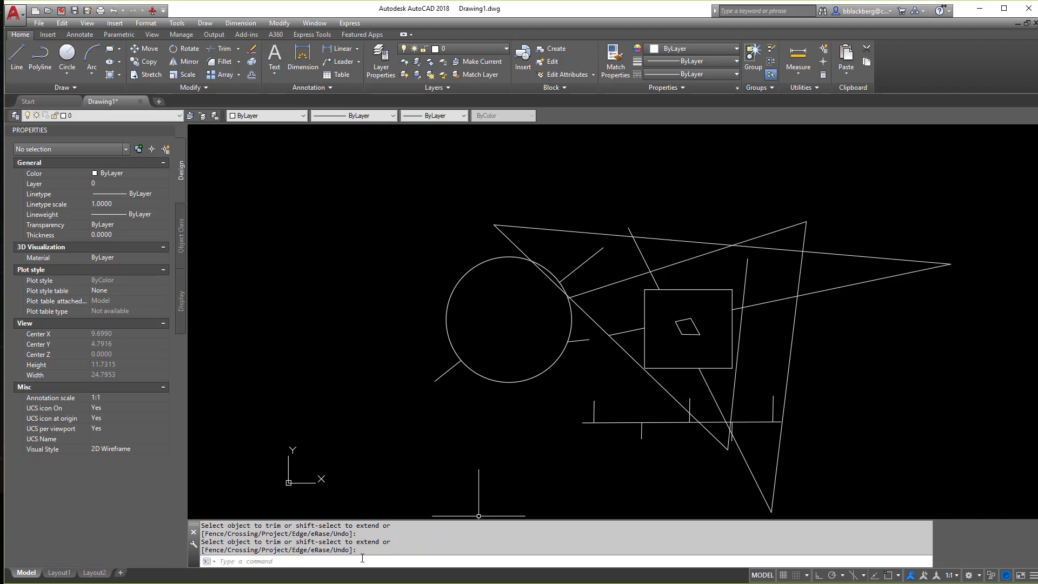
# - With TR and all edges, use eRase to delete the short line right of the circle
pyautogui.write('tr')
pyautogui.press('Return')
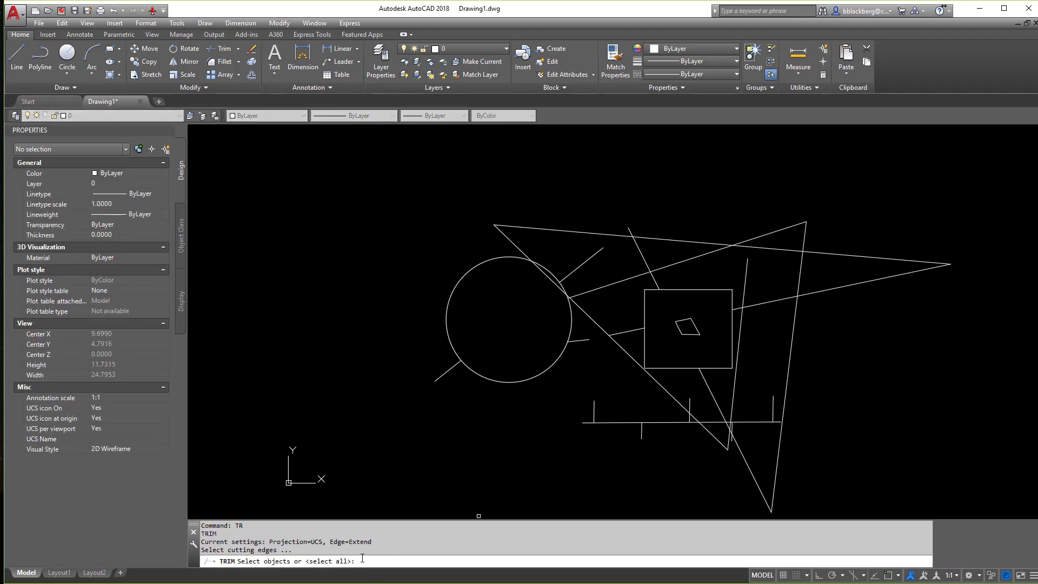
pyautogui.press('Return')
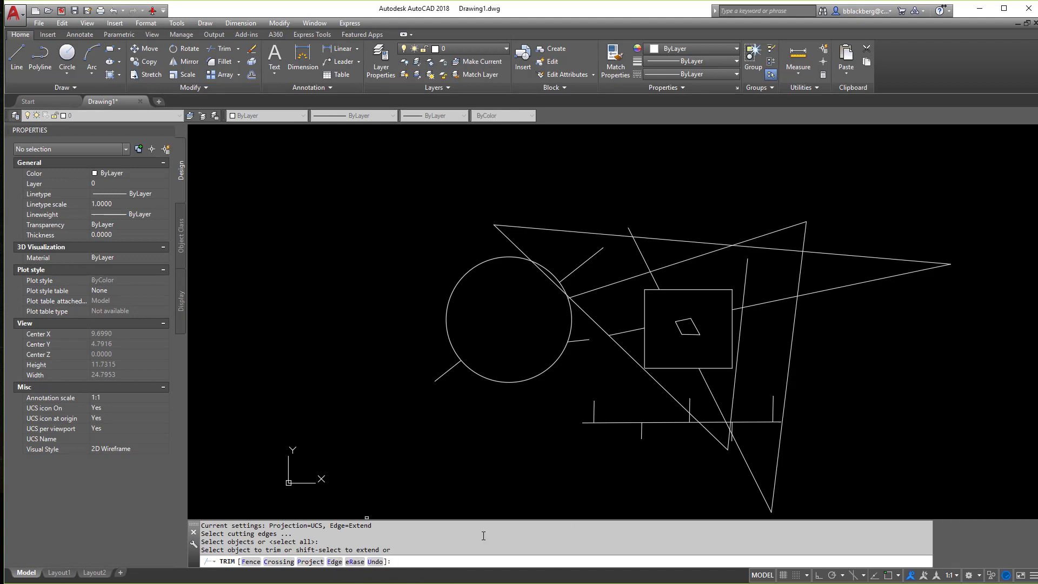
pyautogui.click(361, 561)
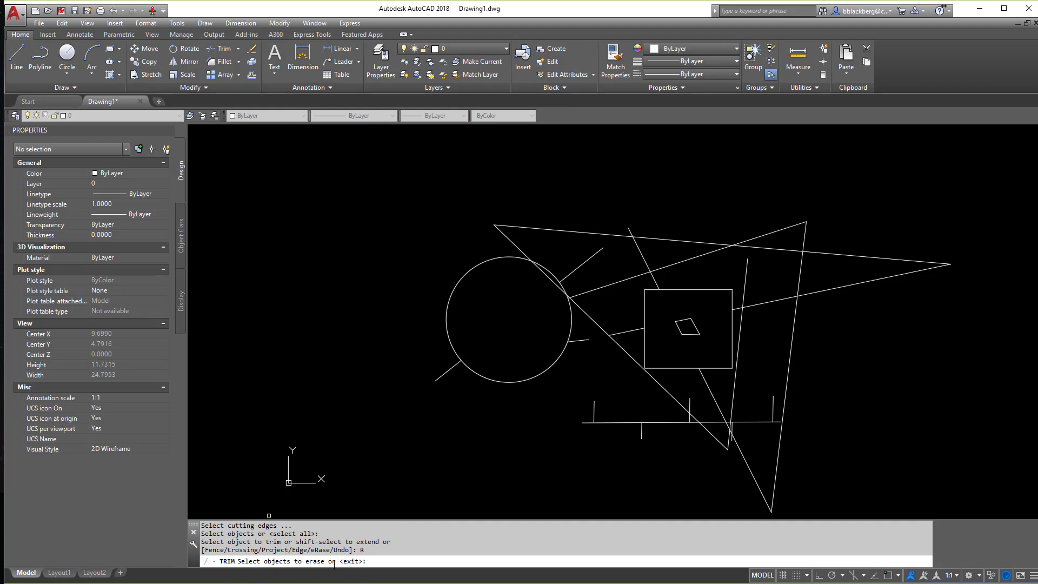
pyautogui.click(633, 389)
pyautogui.click(535, 289)
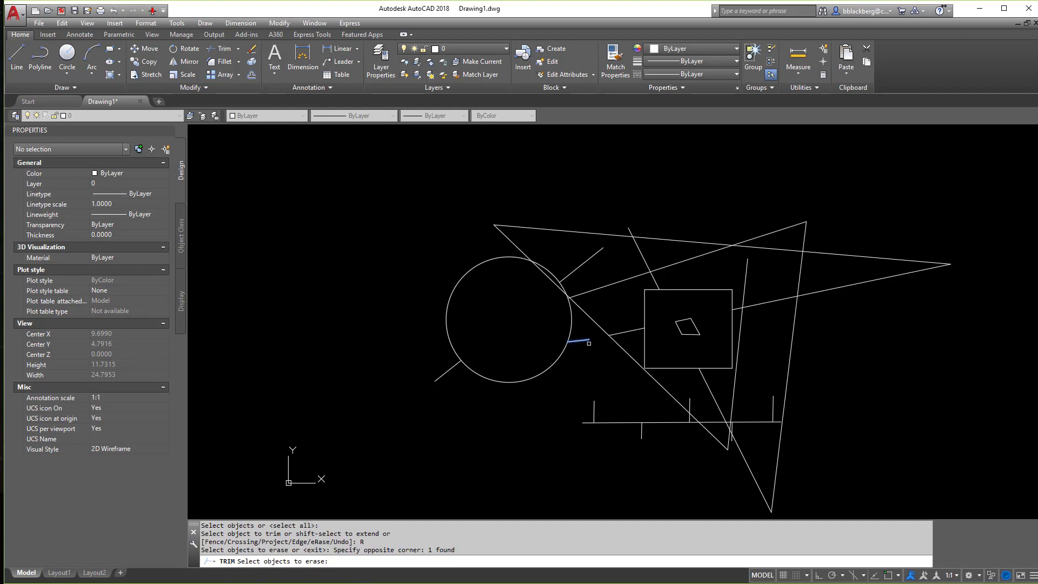
pyautogui.press('Return')
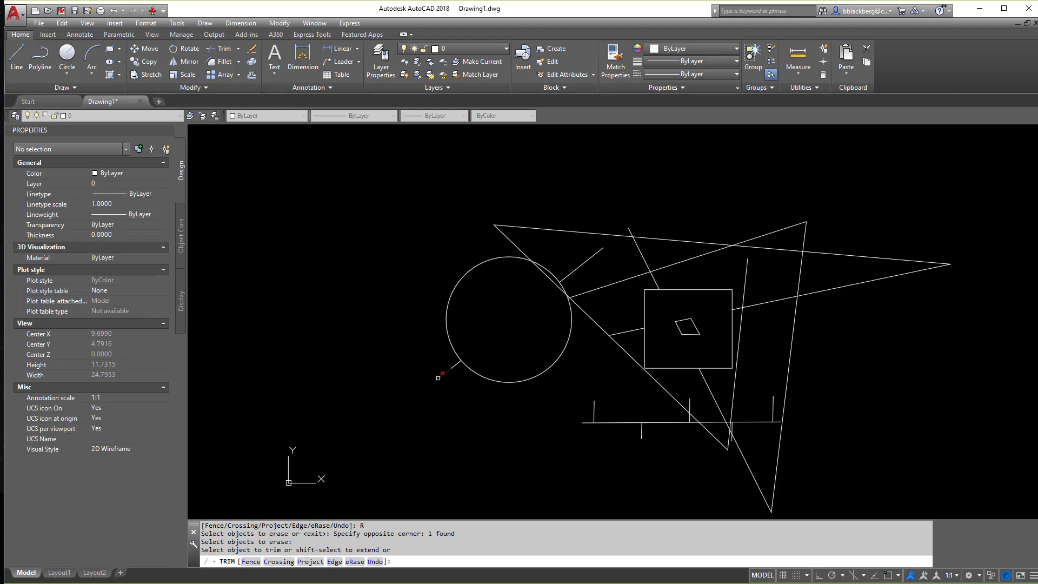
# - Trim the stubs around the circle and cut the lower horizontal line into pieces
pyautogui.click(439, 371)
pyautogui.click(457, 359)
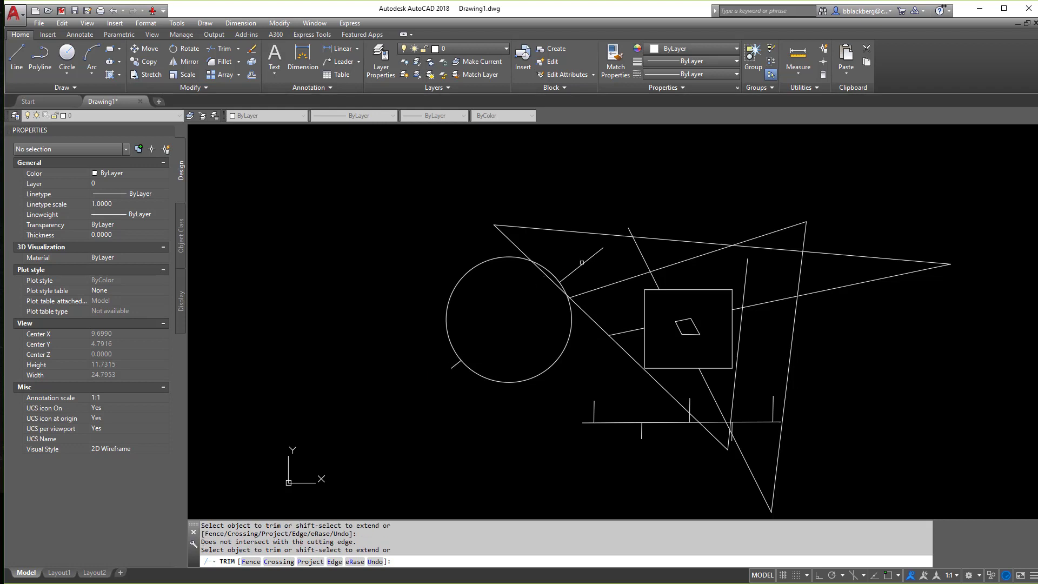
pyautogui.click(587, 261)
pyautogui.click(600, 250)
pyautogui.click(638, 421)
pyautogui.click(645, 421)
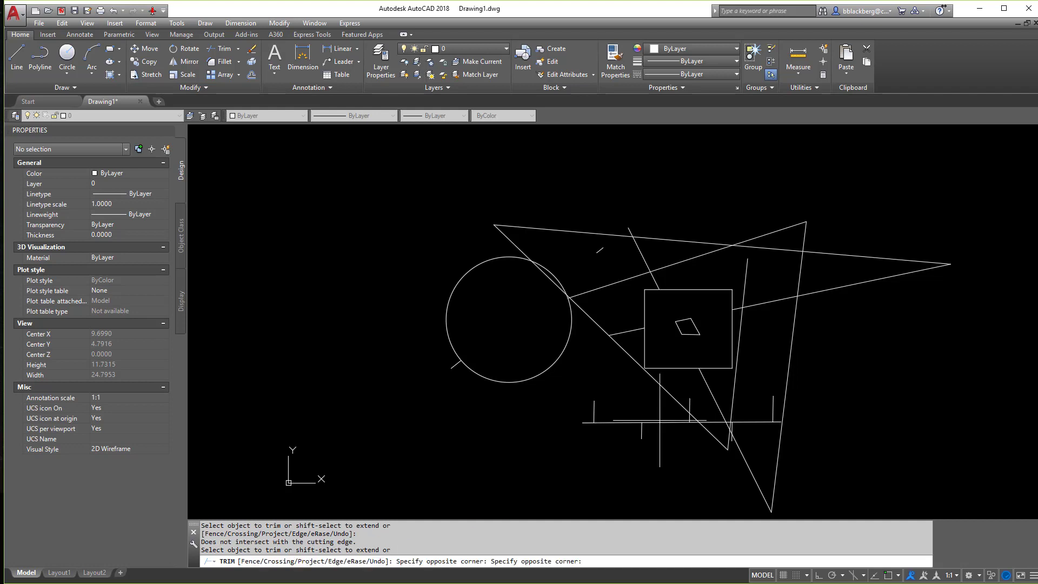
pyautogui.click(650, 434)
pyautogui.click(712, 422)
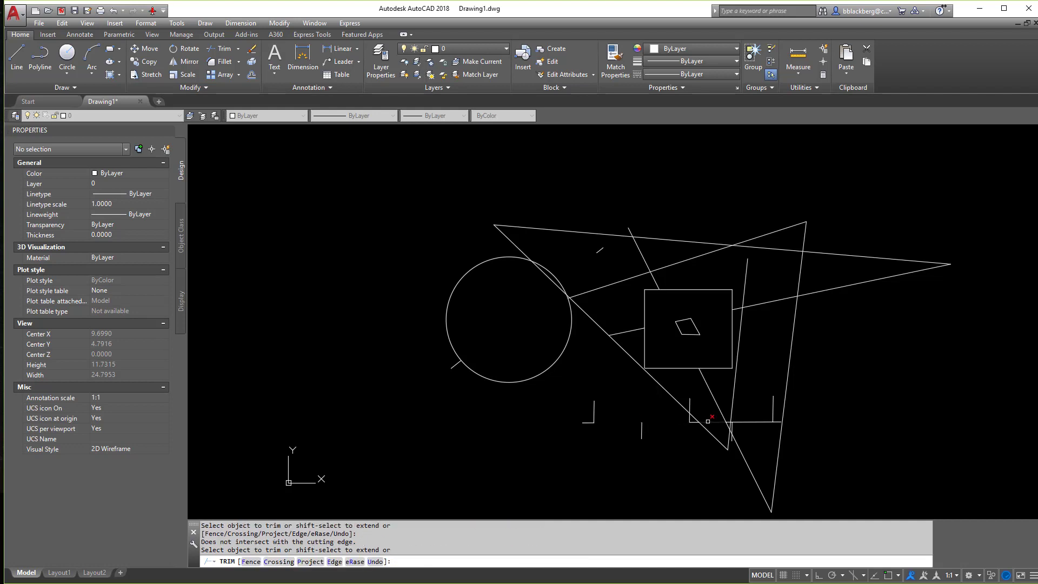
pyautogui.click(761, 421)
pyautogui.press('Return')
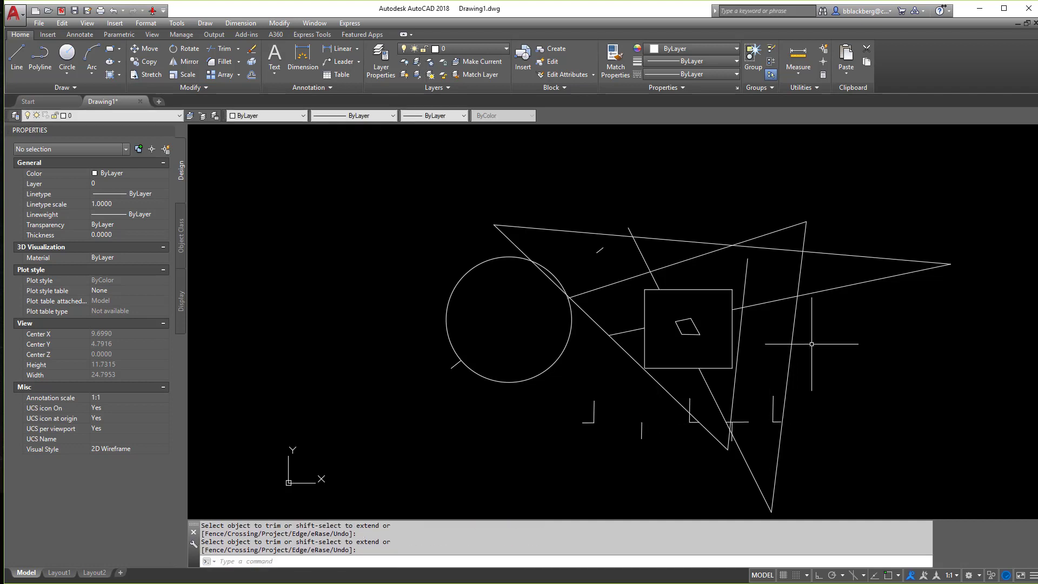
# - Window-select all 26 objects and delete them, leaving an empty drawing
pyautogui.scroll(-2, 784, 325)
pyautogui.click(922, 140)
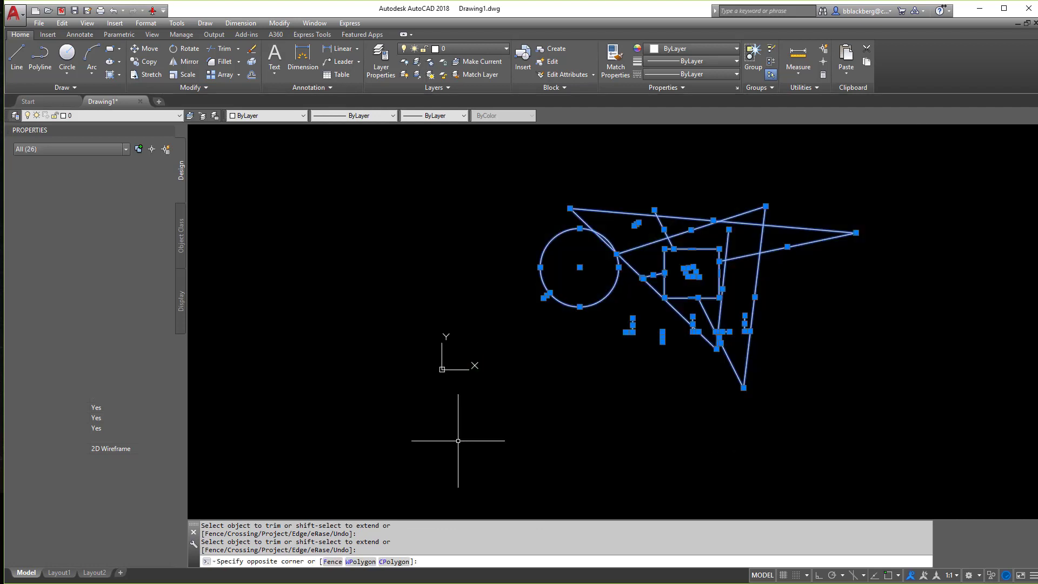
pyautogui.click(458, 441)
pyautogui.press('Delete')
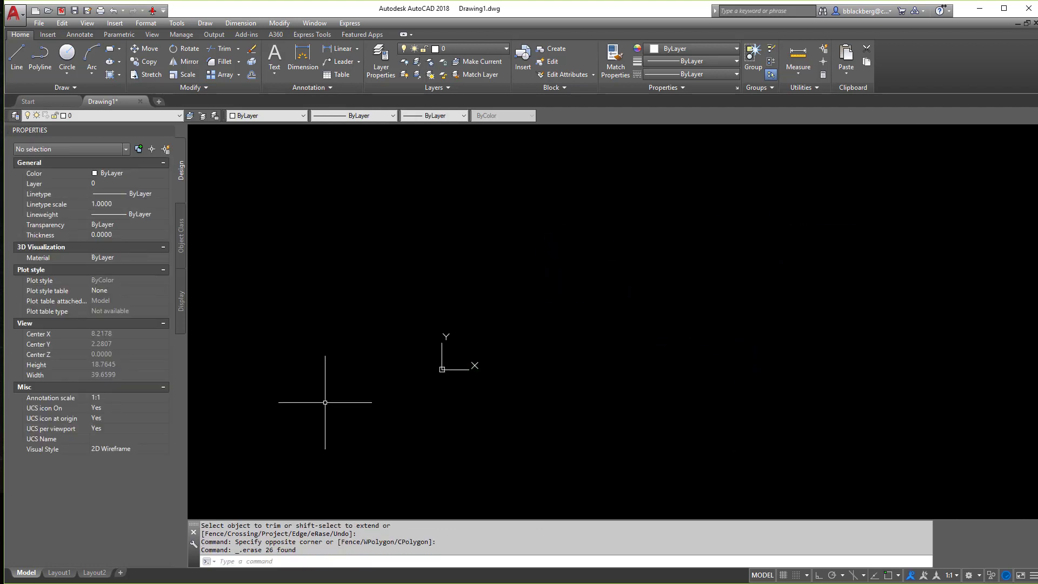
pyautogui.moveTo(324, 410)
pyautogui.mouseDown(button='middle')
pyautogui.moveTo(480, 419)
pyautogui.moveTo(566, 391)
pyautogui.moveTo(356, 416)
pyautogui.mouseUp(button='middle')
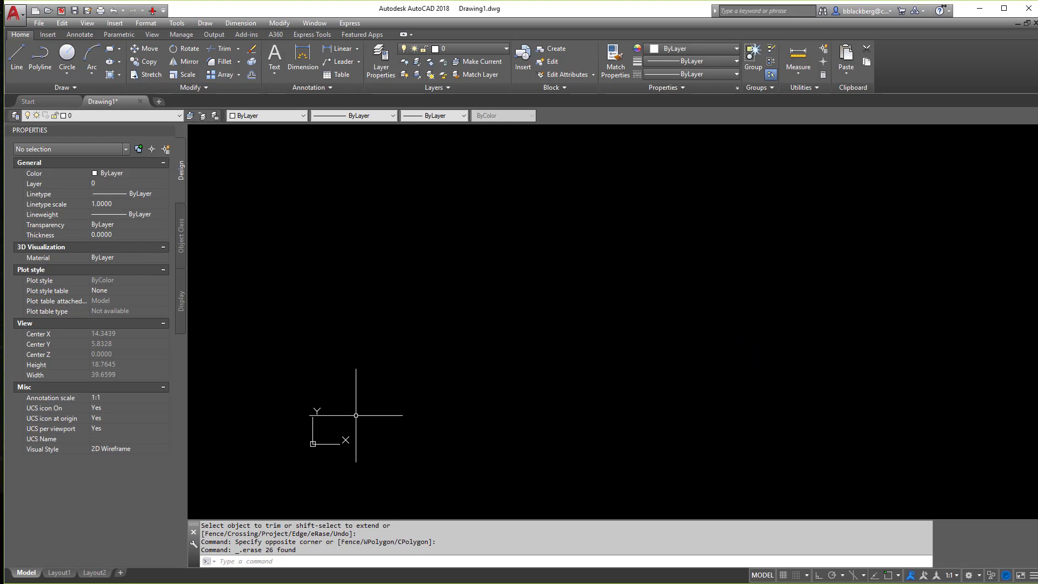